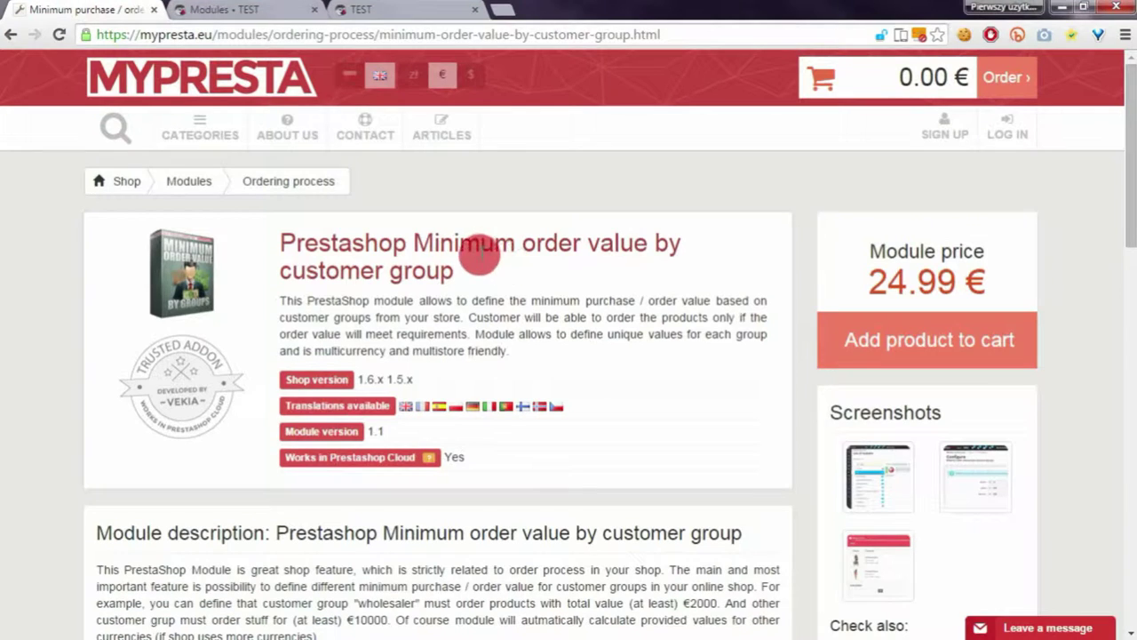
- Filter the modules list by 'minim' and open the Minimal order amount by customer groups configuration
left_click(238, 7)
scroll(157, 467, "down", 1)
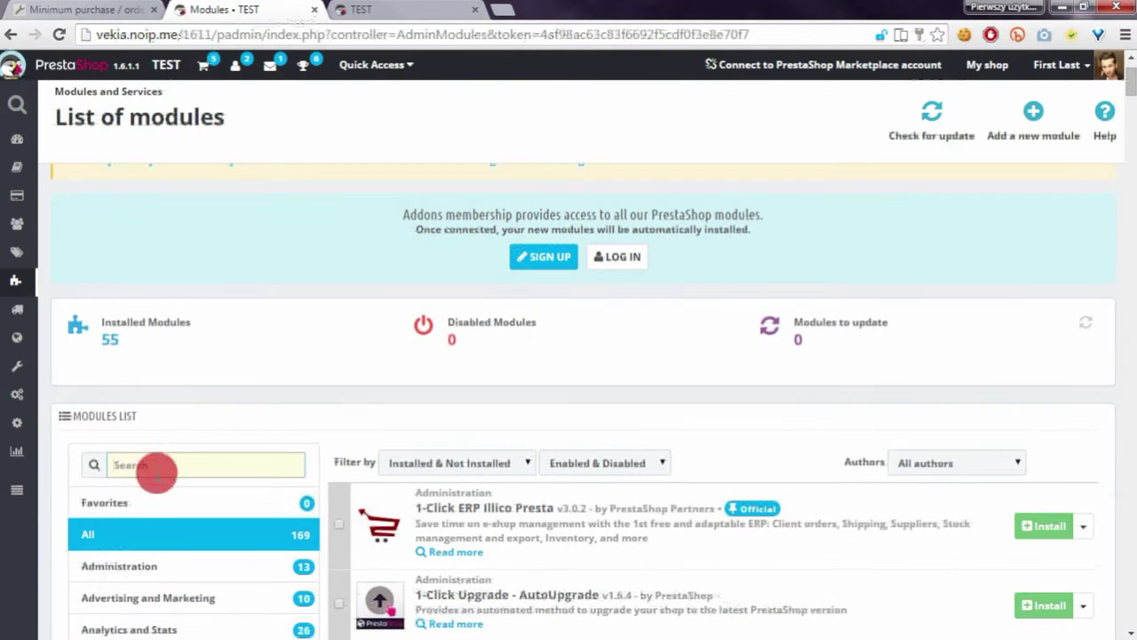
left_click(163, 465)
type("minim")
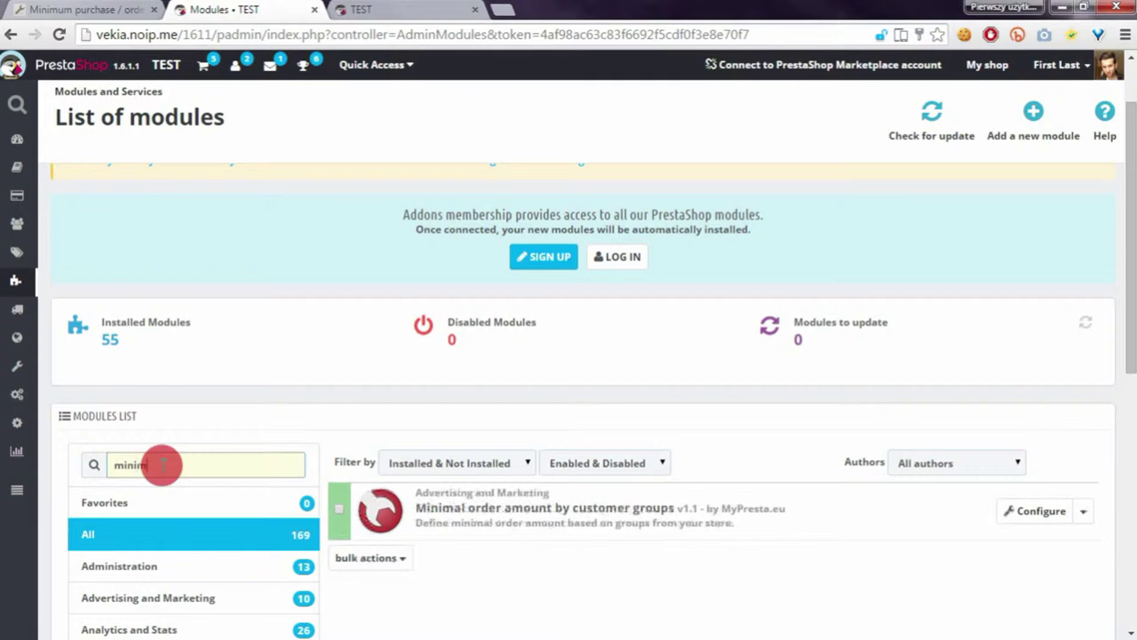
left_click(1005, 509)
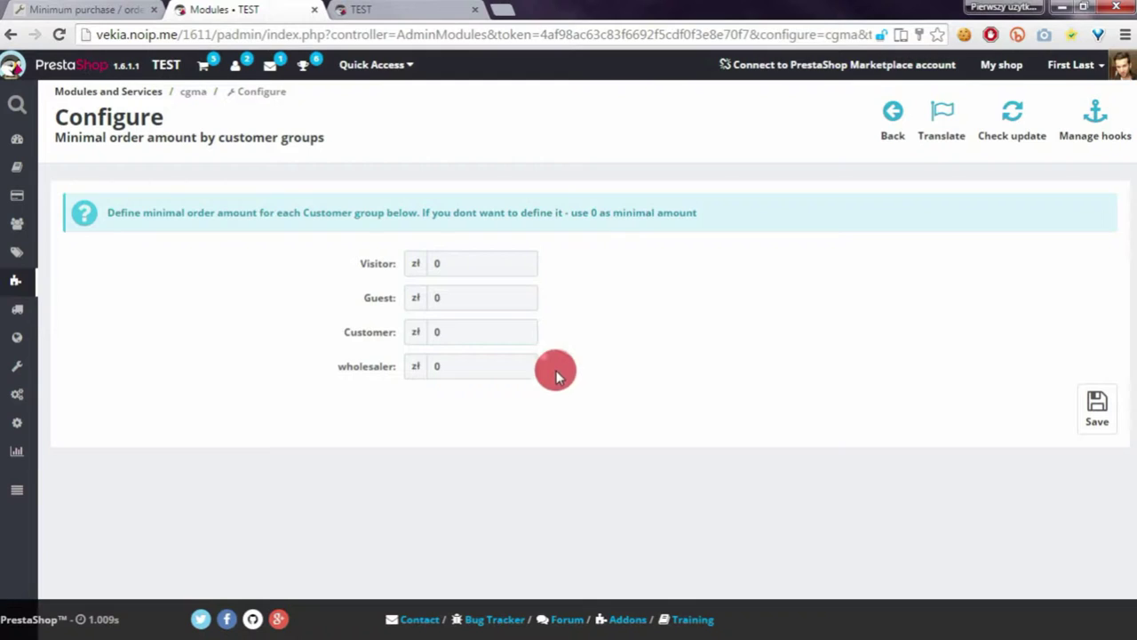
- Enter minimums of 10 Visitor, 50 Guest, 100 Customer and 1000 wholesaler, then save
left_click(454, 361)
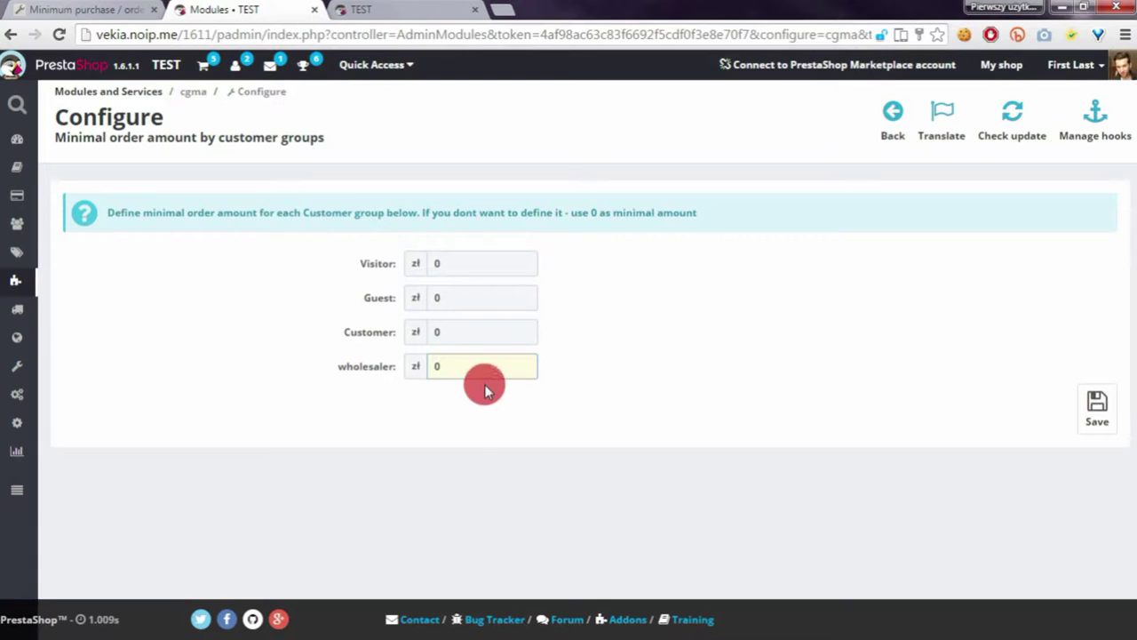
left_click(504, 272)
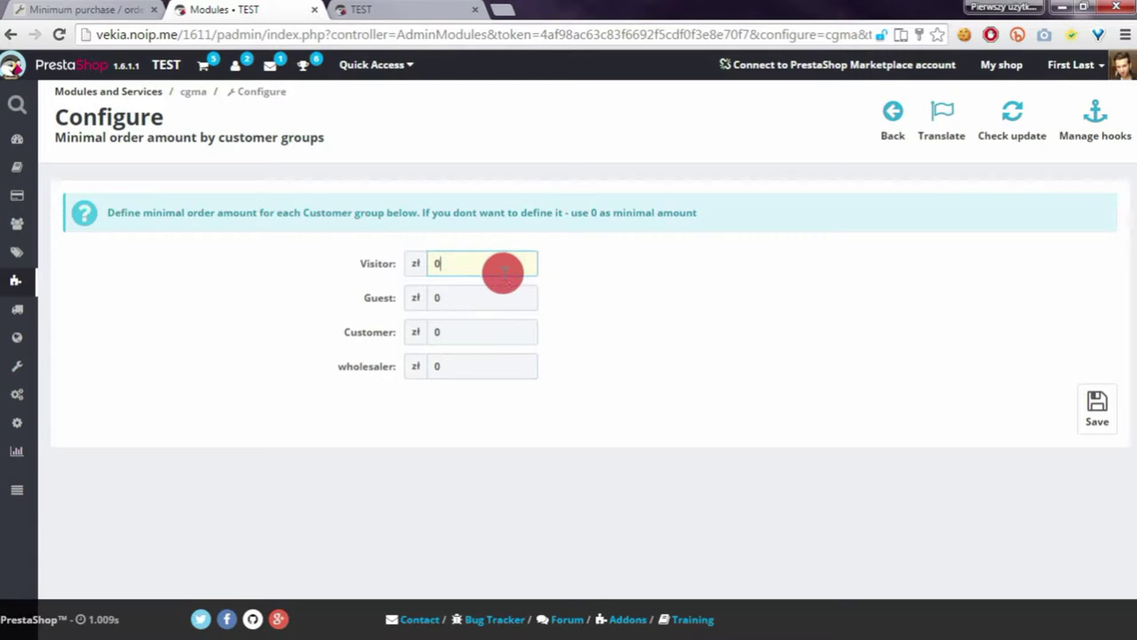
type("10")
key("Tab")
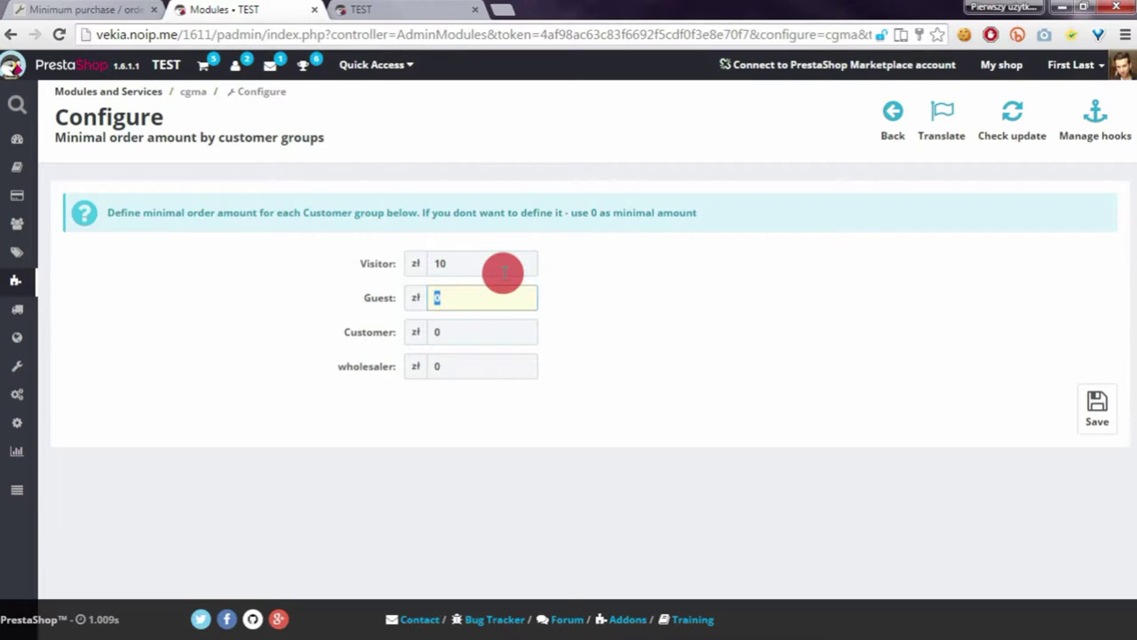
key("Tab")
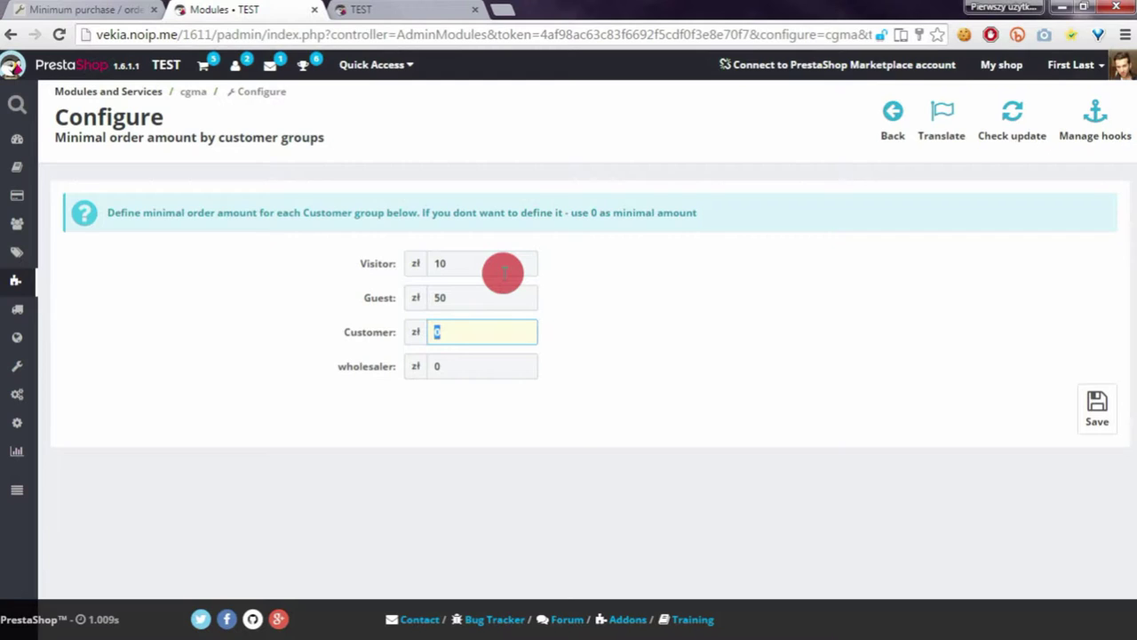
type("100")
key("Tab")
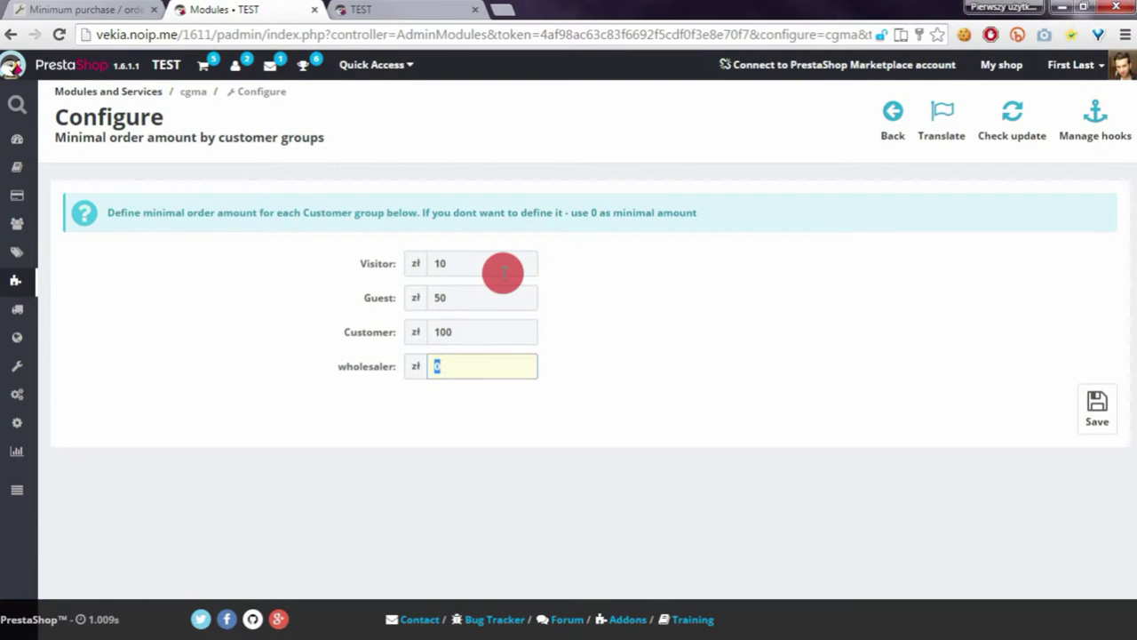
type("1000")
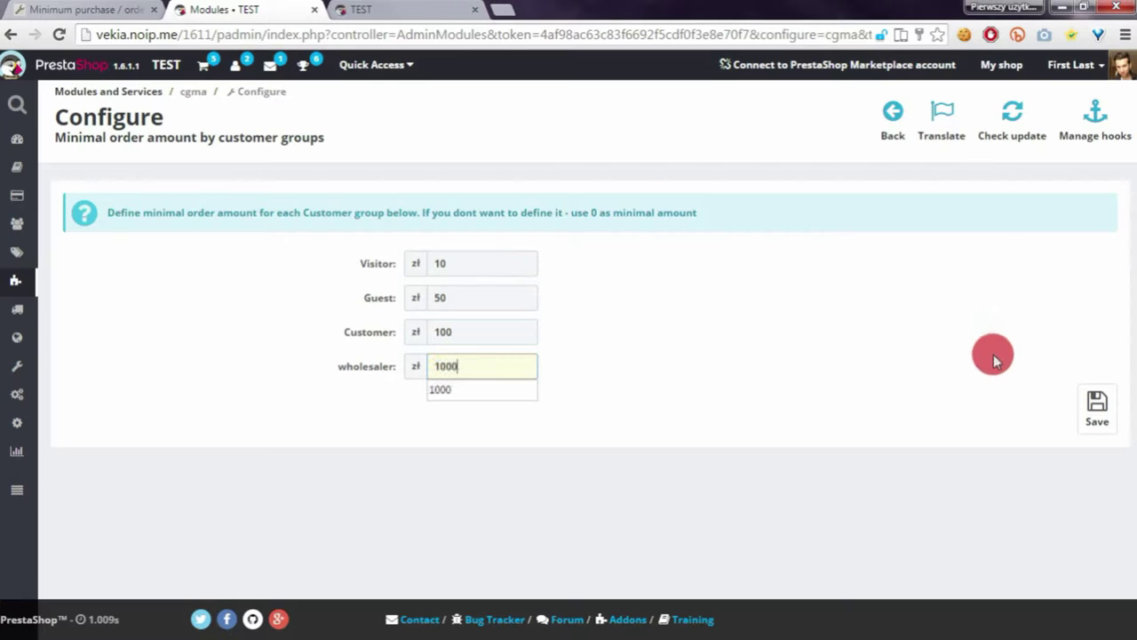
left_click(1096, 409)
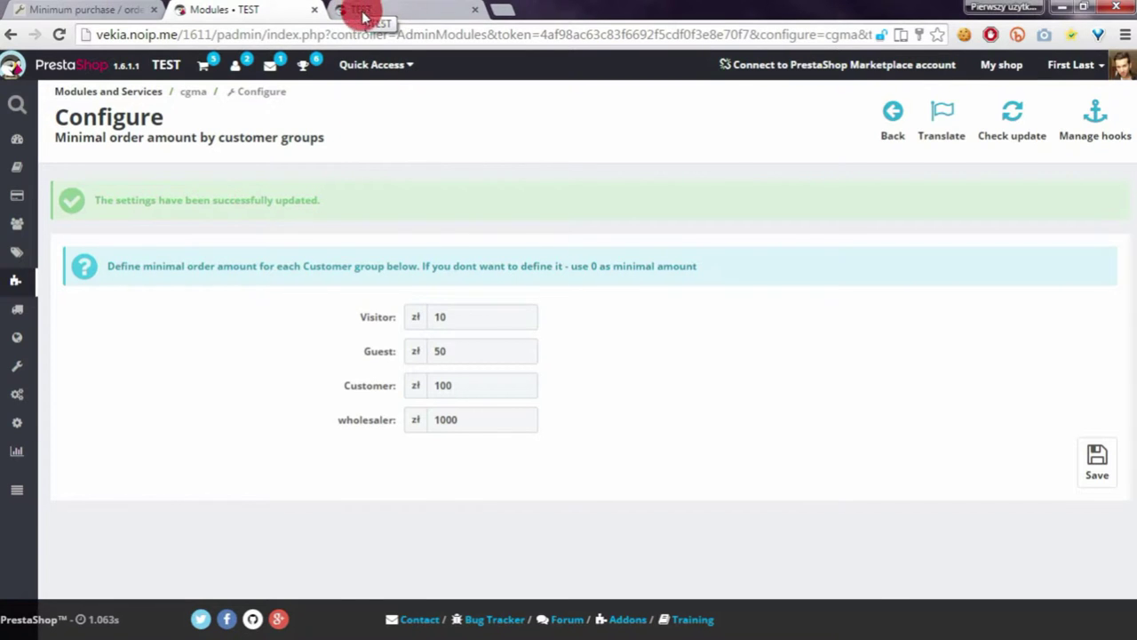
- Glance at the storefront, then view the customer's details to confirm the Customer group
left_click(371, 8)
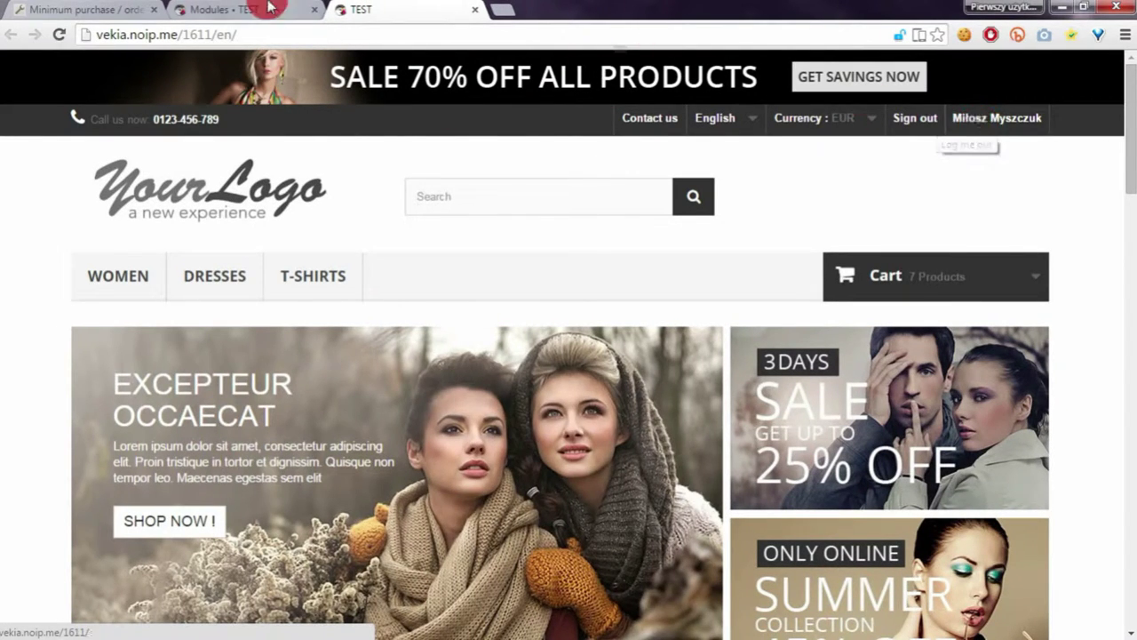
left_click(244, 10)
mouse_move(18, 167)
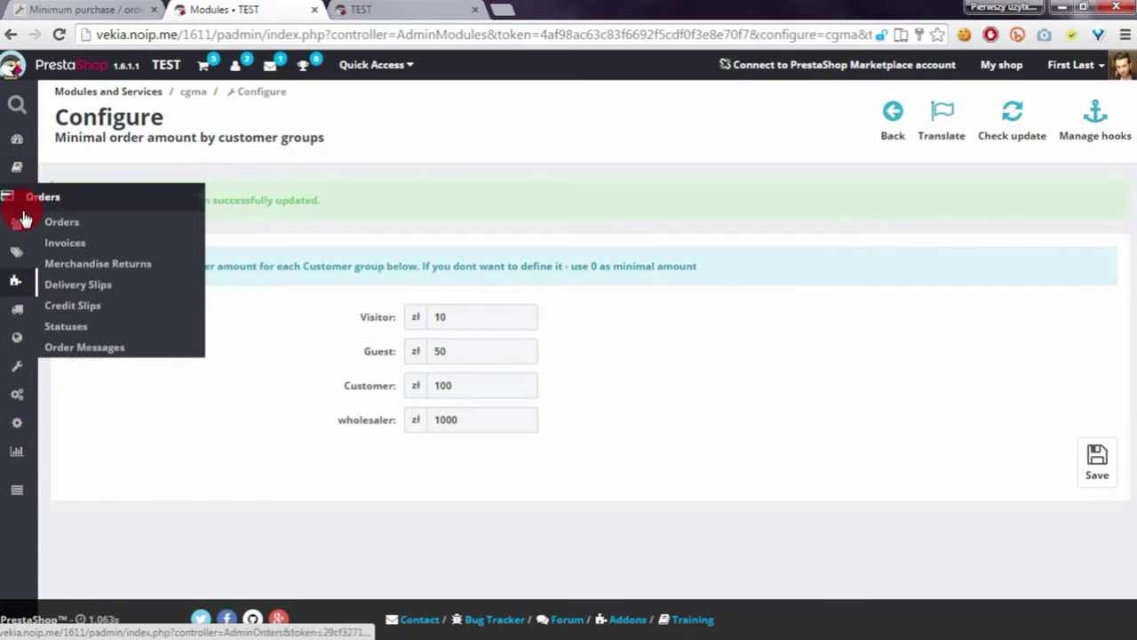
mouse_move(16, 223)
left_click(77, 252)
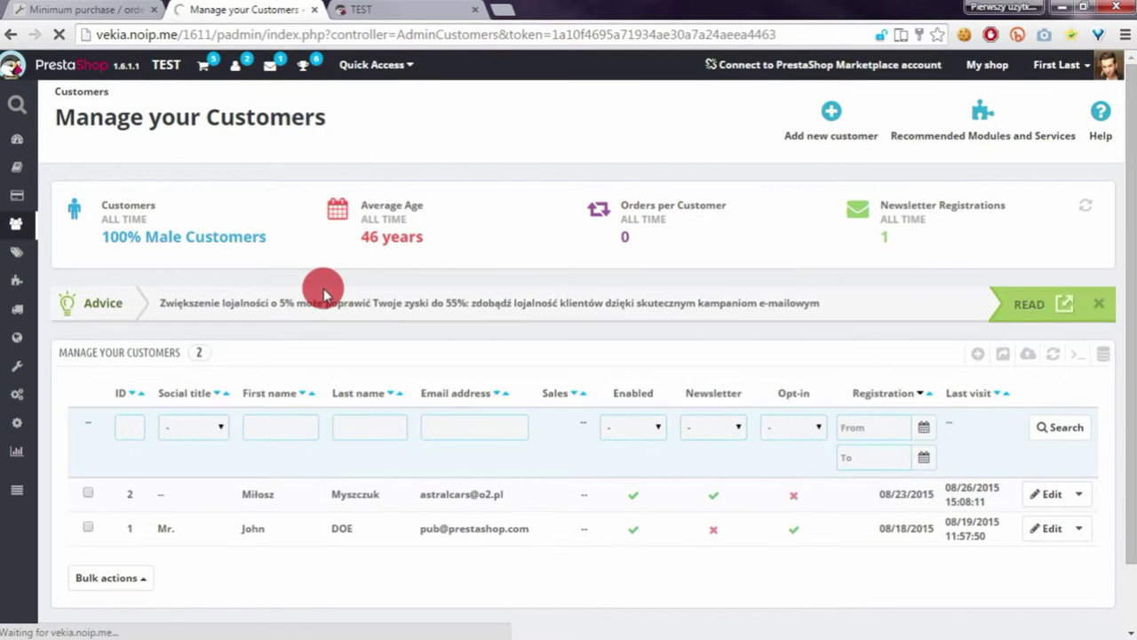
scroll(324, 293, "down", 2)
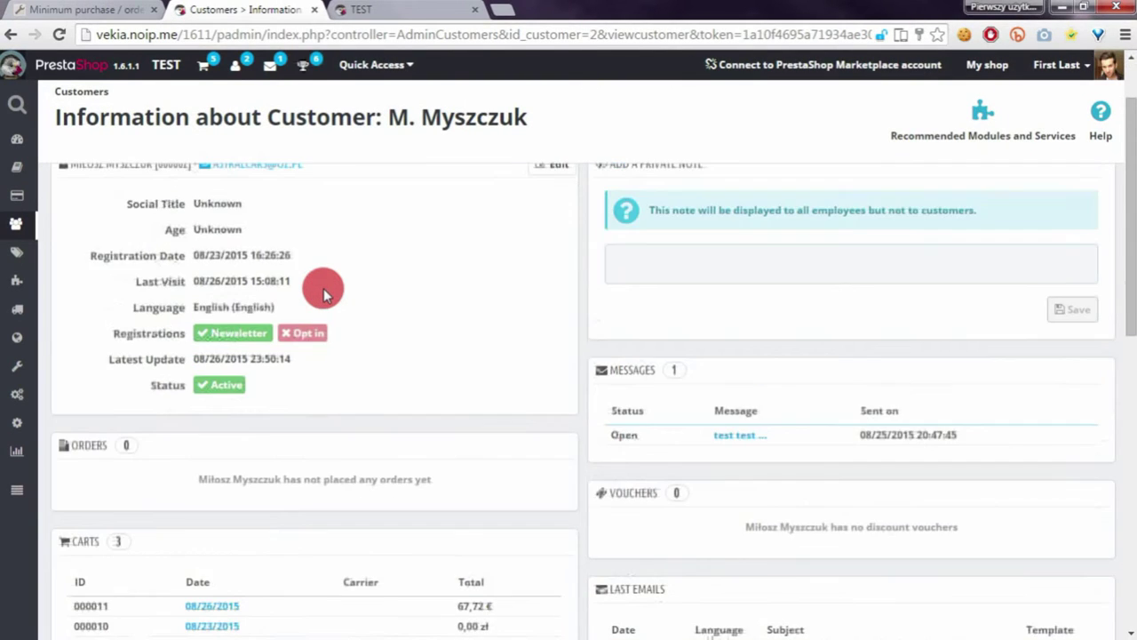
scroll(323, 294, "down", 10)
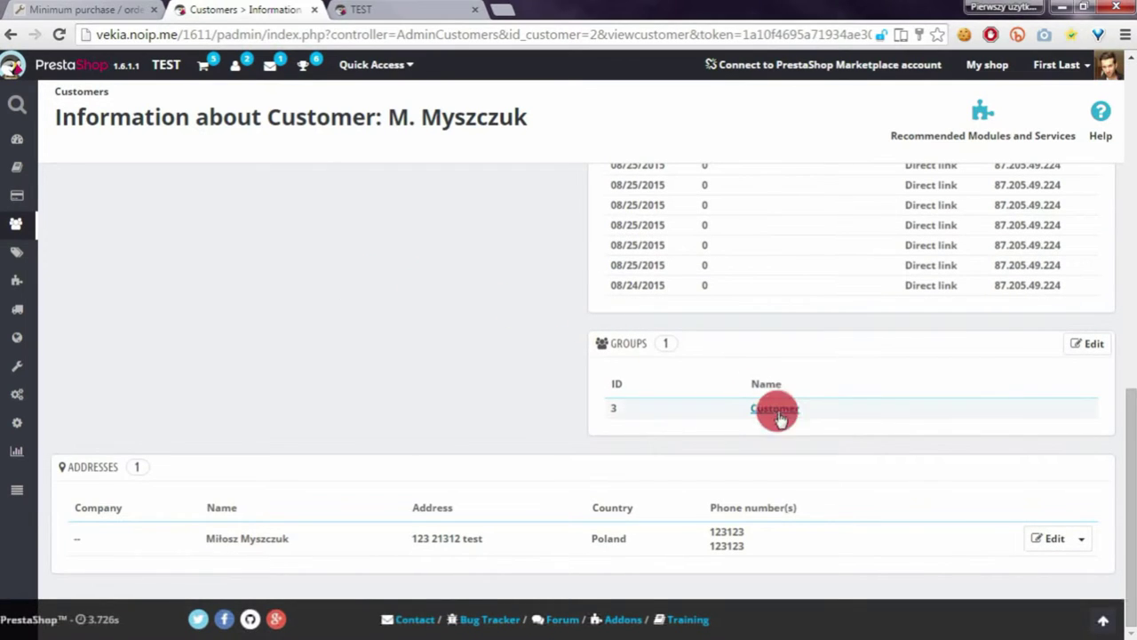
left_click_drag(826, 411, 749, 411)
- Bring up the Modules and Services list in a new admin tab
left_click(407, 361)
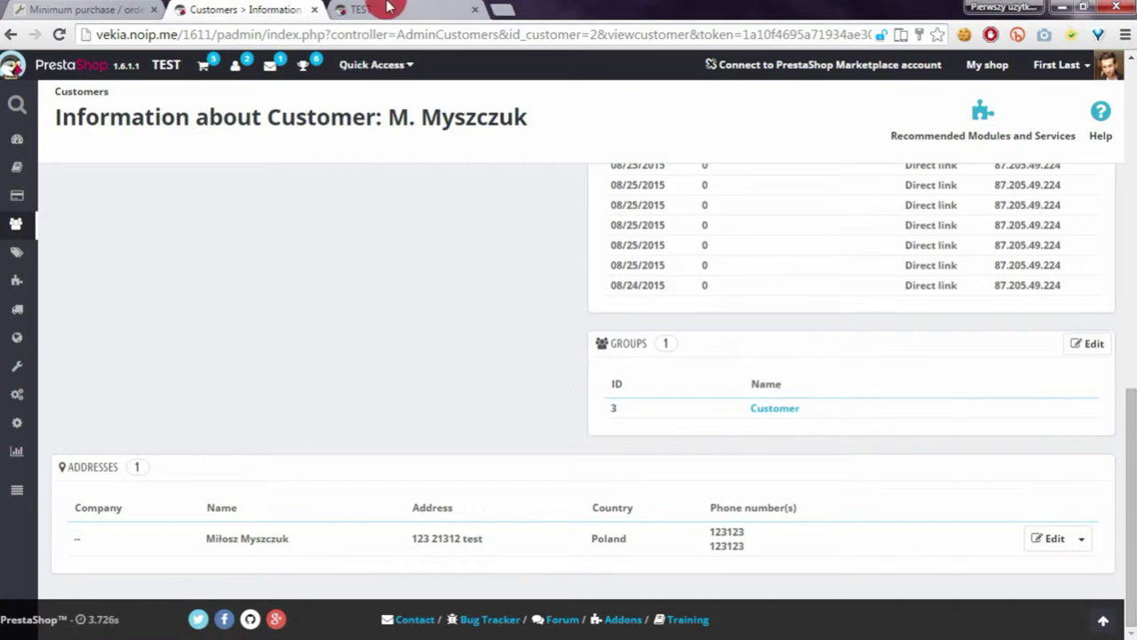
left_click(158, 7)
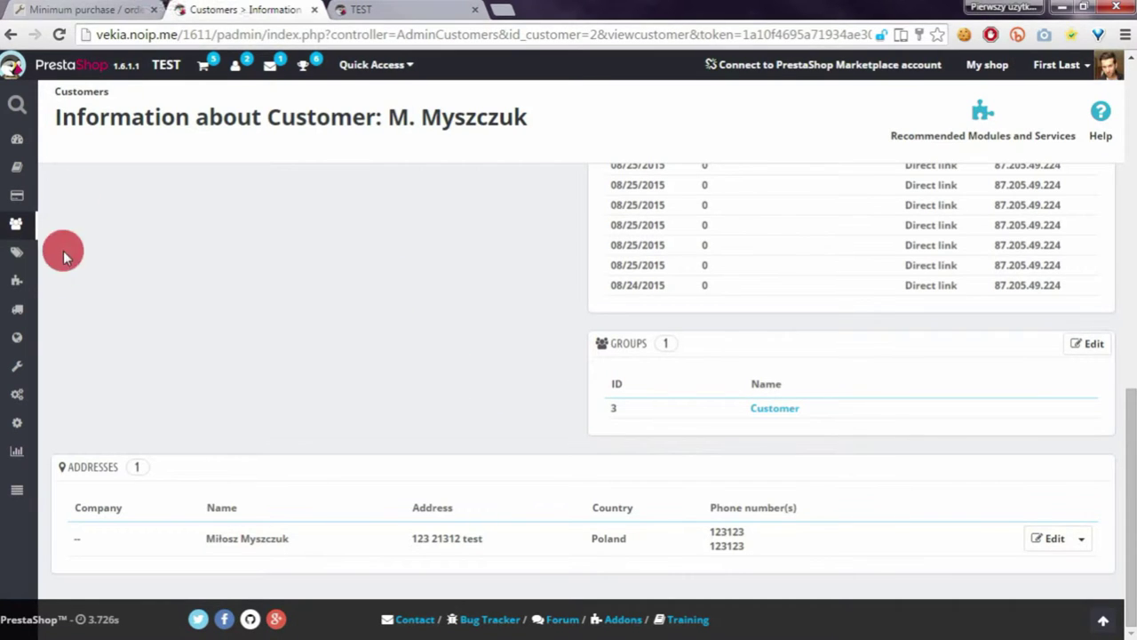
mouse_move(22, 279)
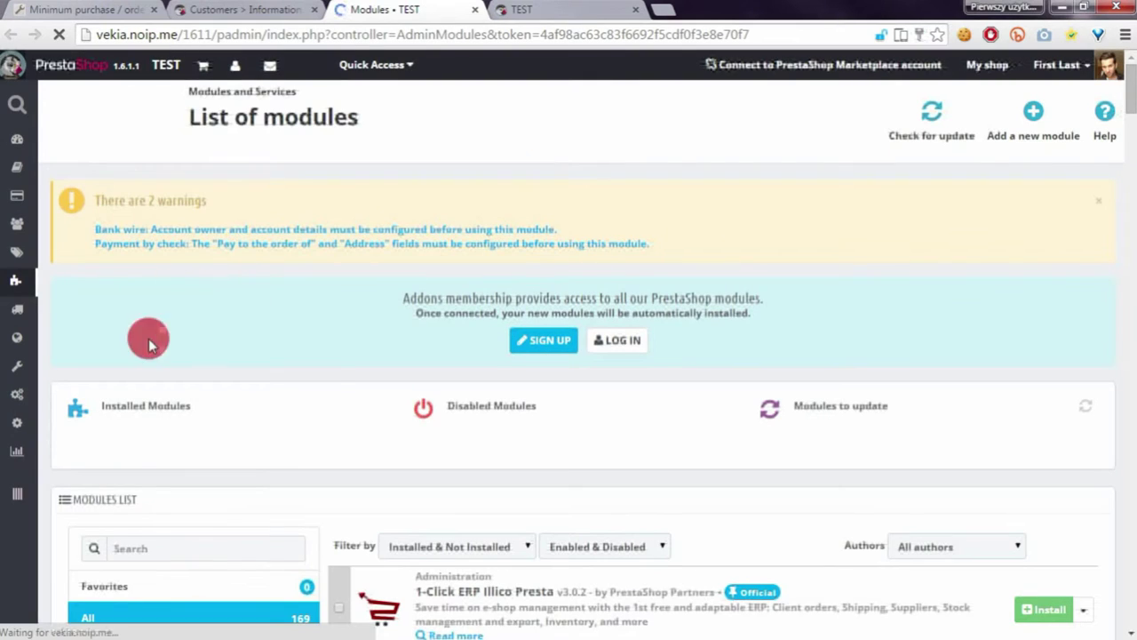
- Search modules for 'cgm', confirm the Customer minimum of 100, and return to the storefront
left_click(147, 548)
type("cg")
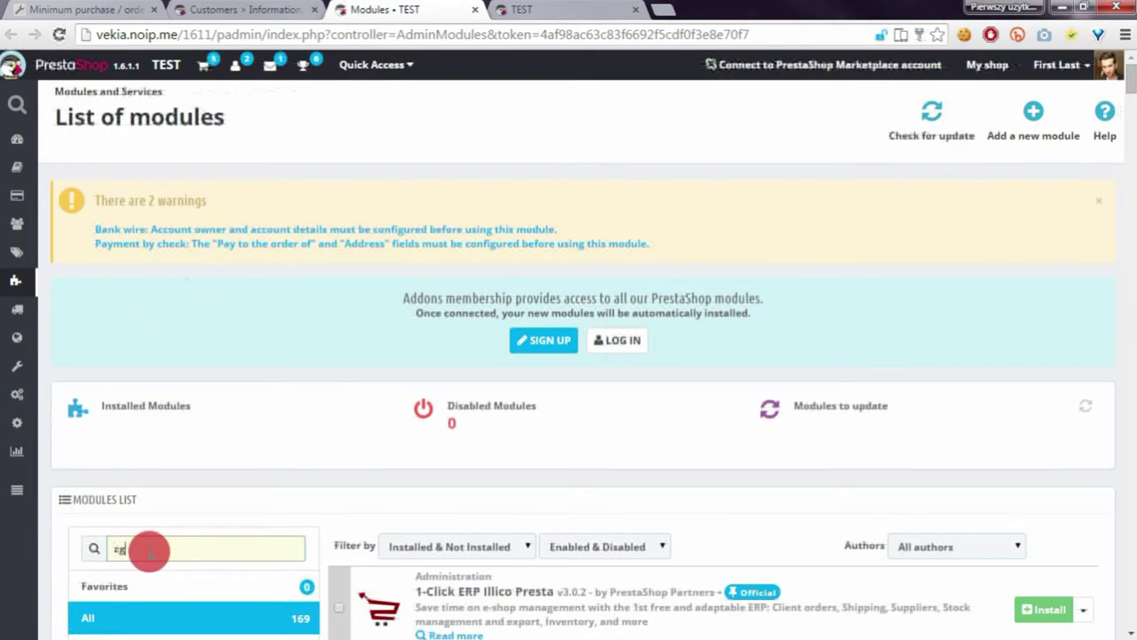
type("m")
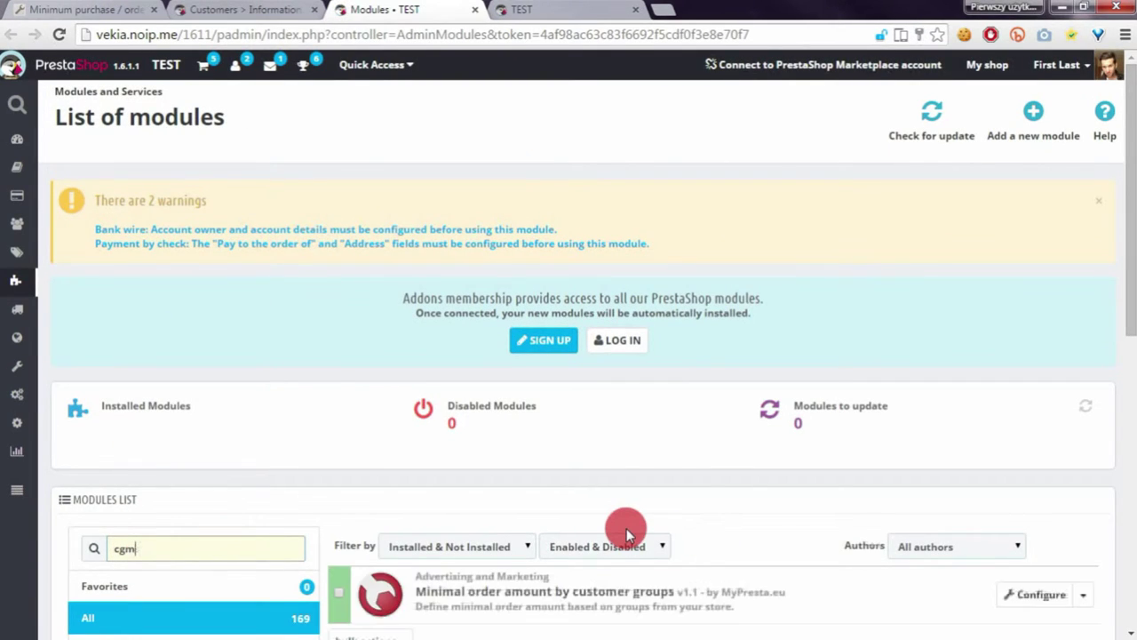
left_click(1038, 594)
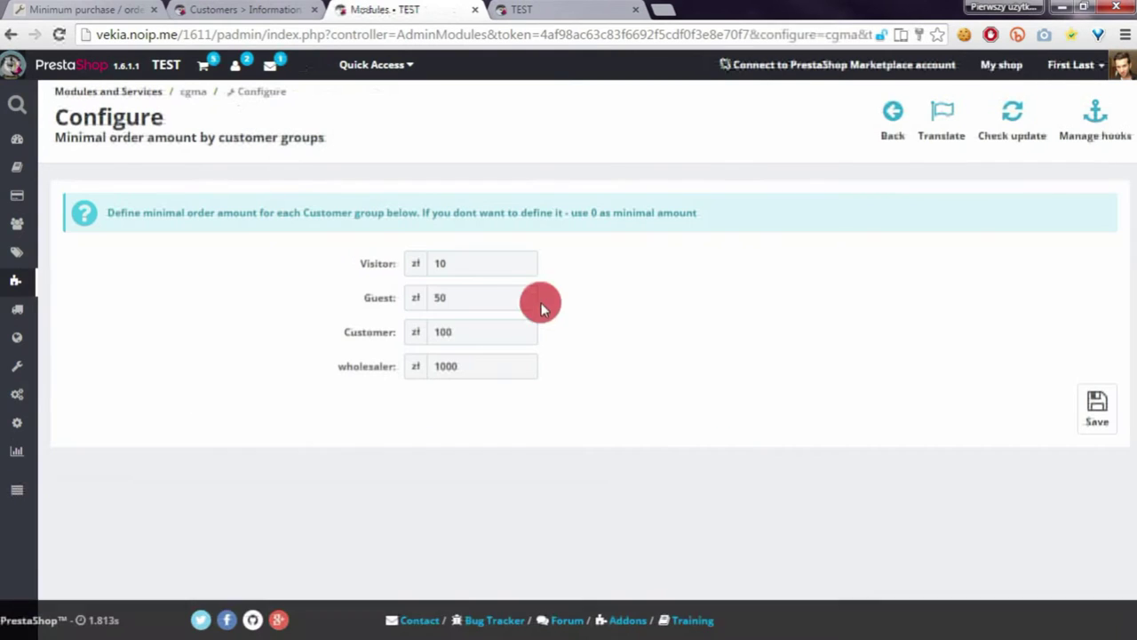
left_click_drag(477, 331, 409, 326)
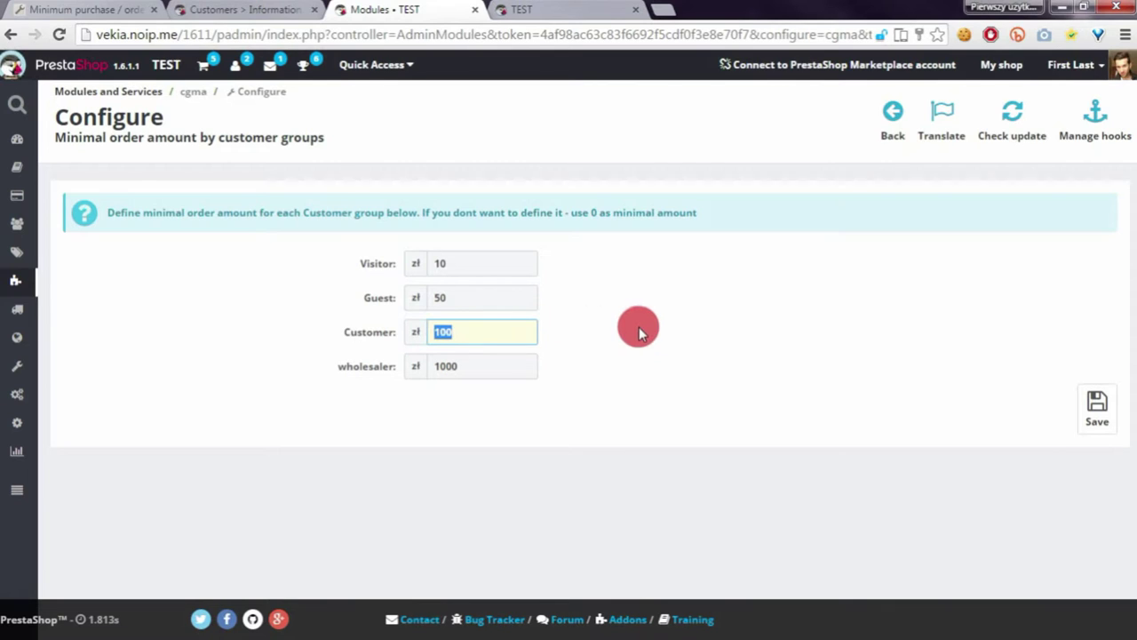
left_click(613, 10)
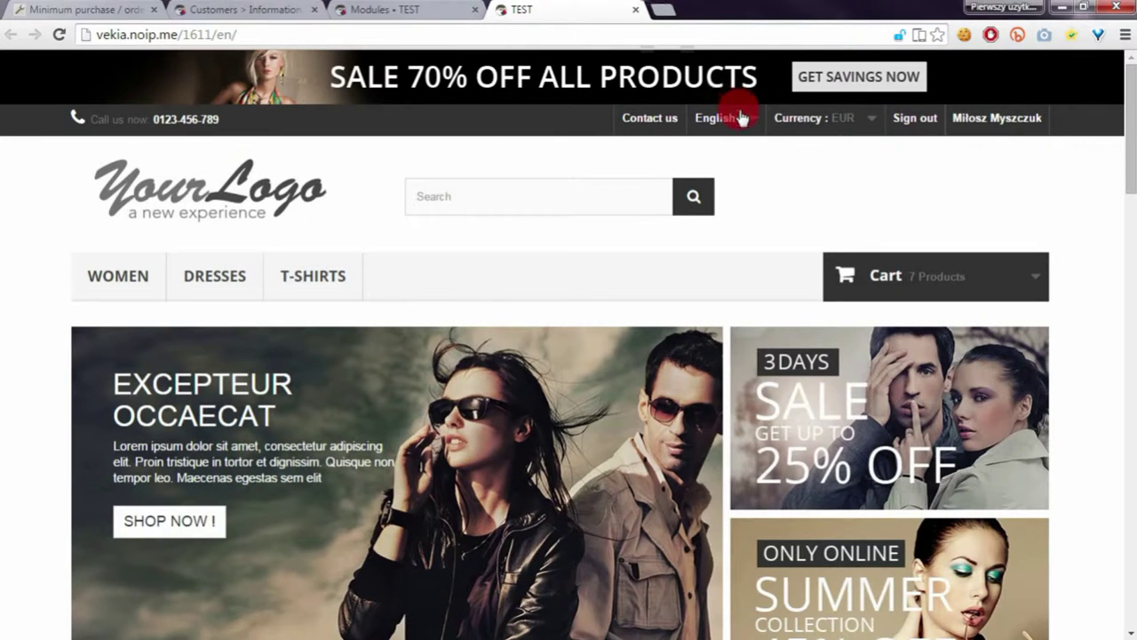
- Switch the storefront currency to Złoty (PLN)
left_click(858, 118)
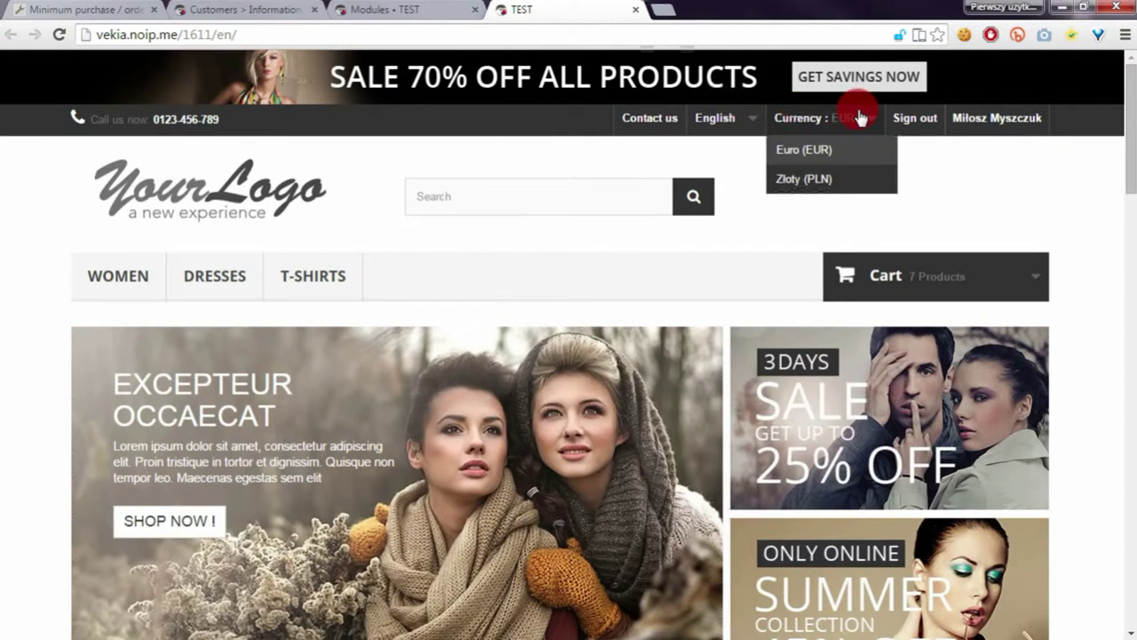
left_click(836, 182)
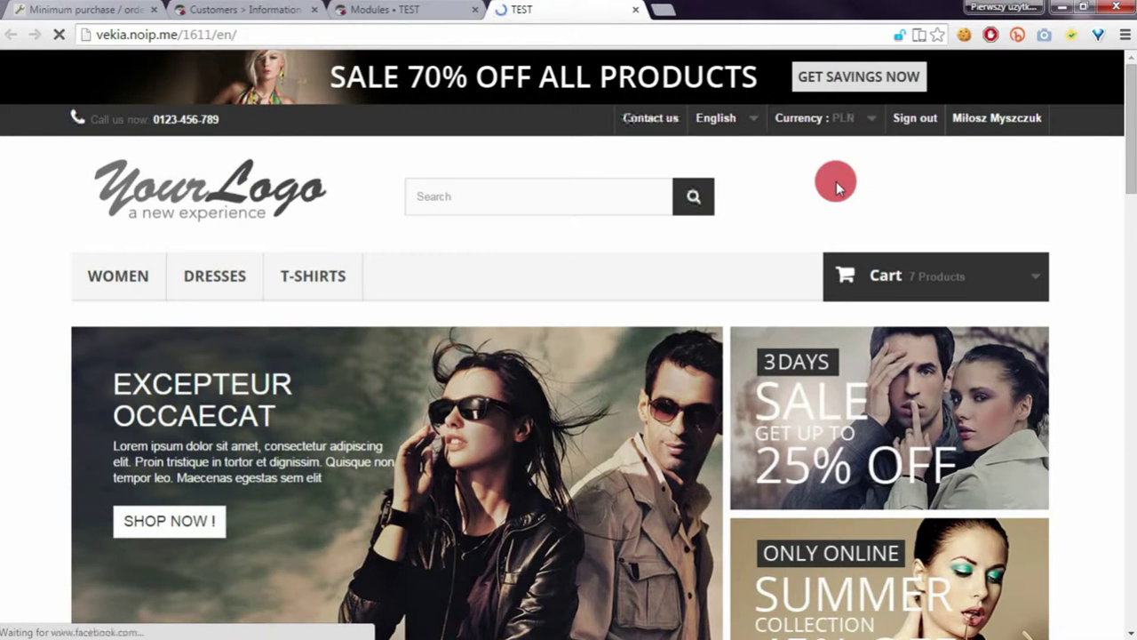
scroll(480, 189, "down", 5)
scroll(477, 186, "down", 1)
scroll(627, 284, "up", 5)
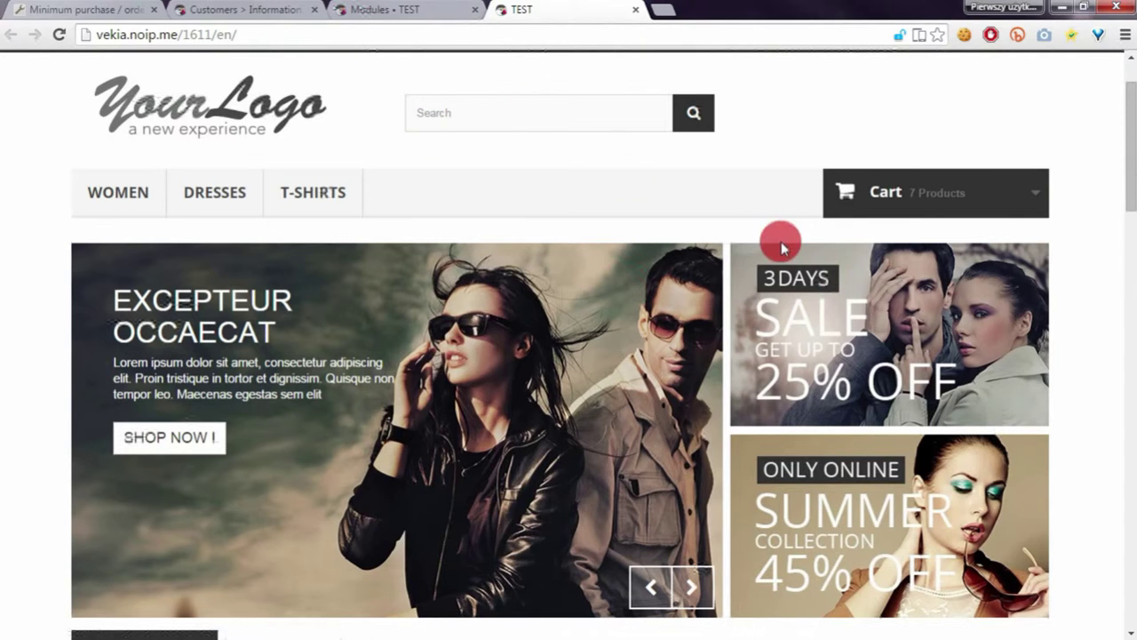
- Remove the 5 orange Printed Dresses from the cart and proceed to the cart summary
mouse_move(888, 206)
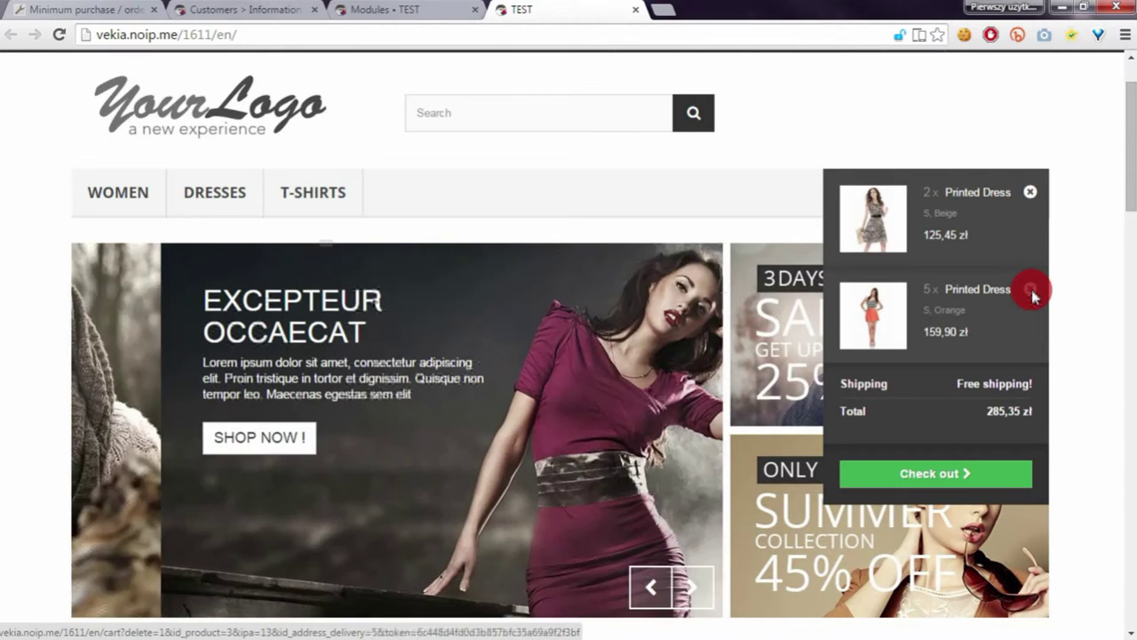
left_click(1031, 290)
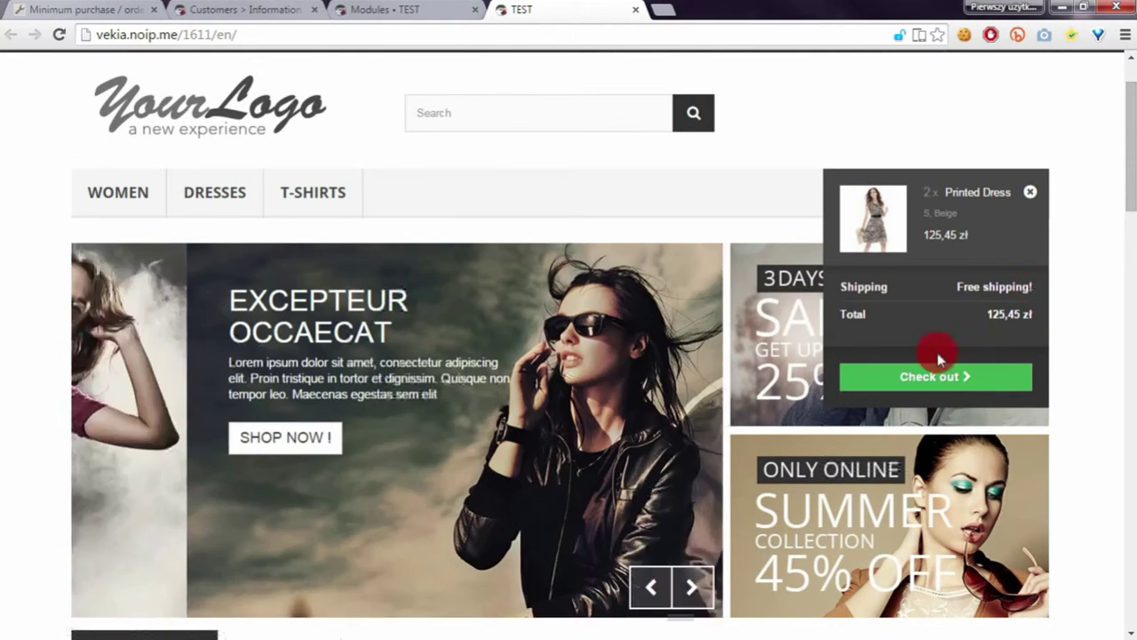
left_click(928, 377)
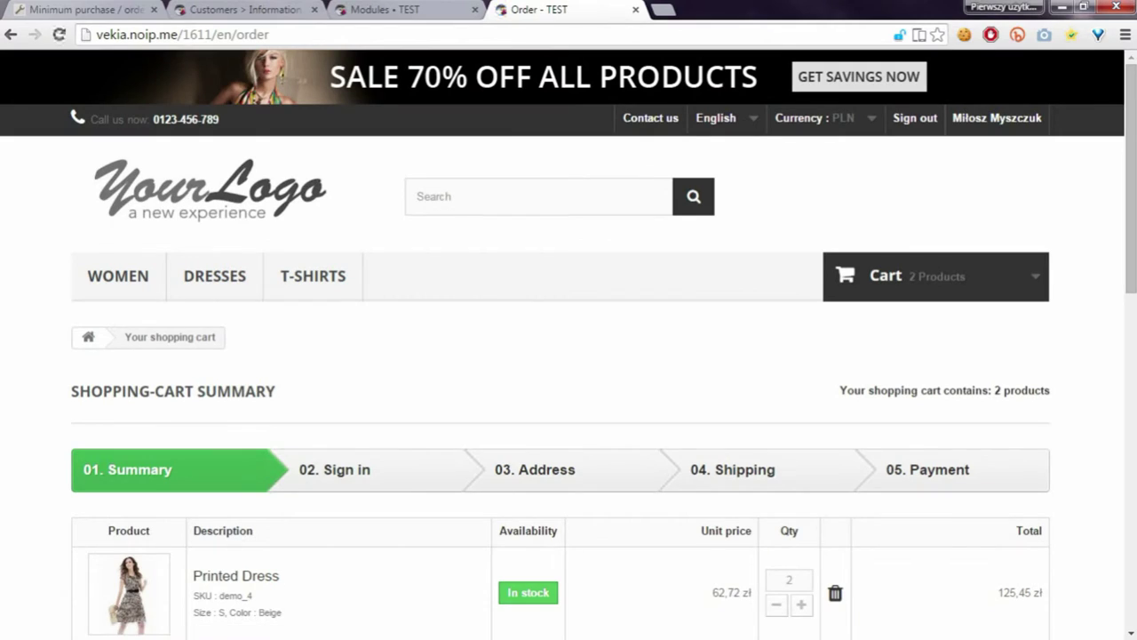
scroll(551, 332, "down", 6)
scroll(718, 359, "up", 6)
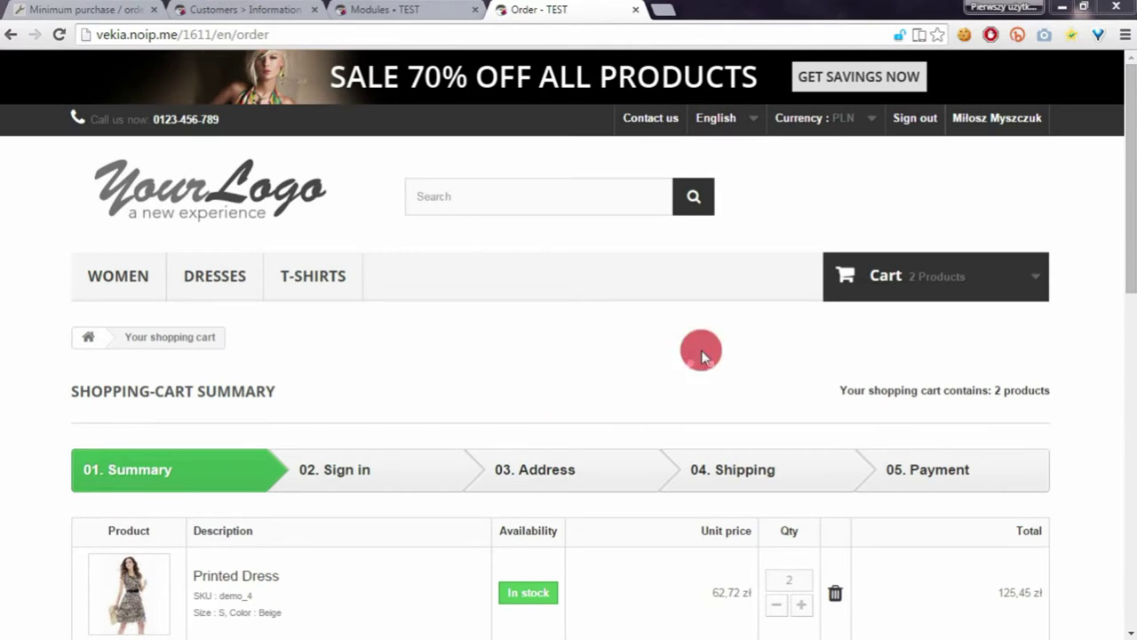
scroll(657, 373, "down", 3)
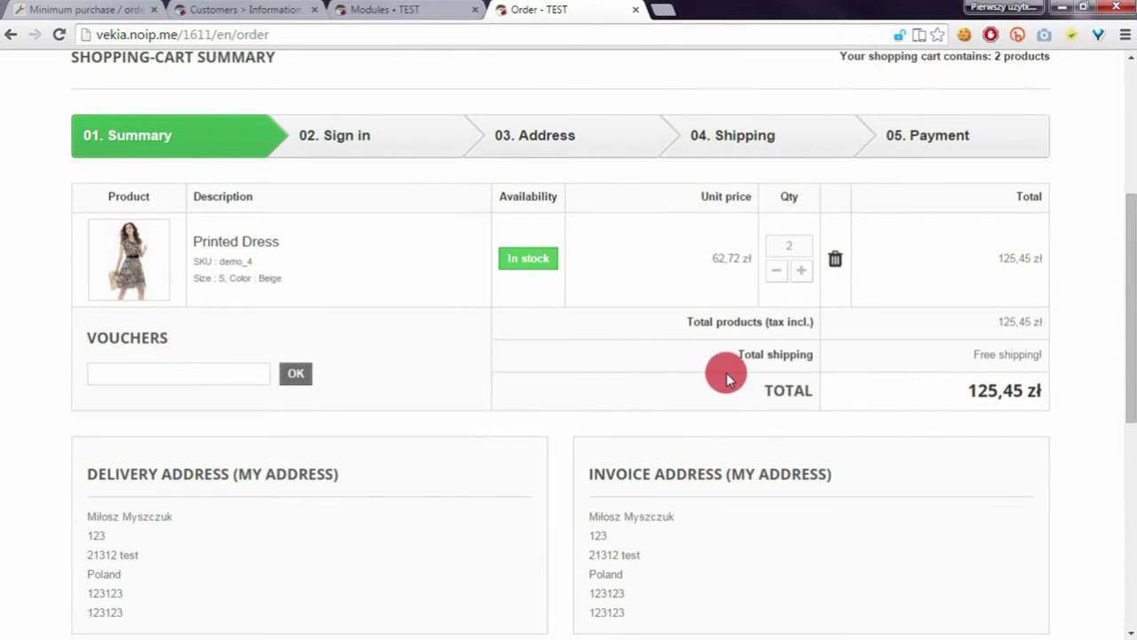
double_click(970, 390)
left_click(1045, 386)
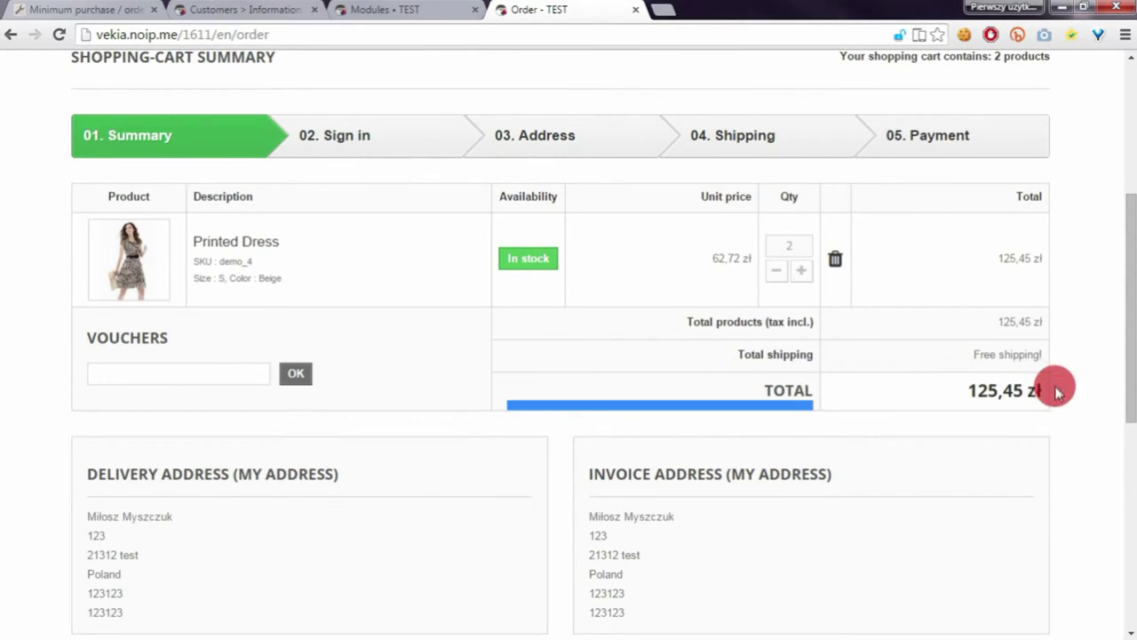
scroll(794, 394, "down", 5)
scroll(794, 393, "up", 2)
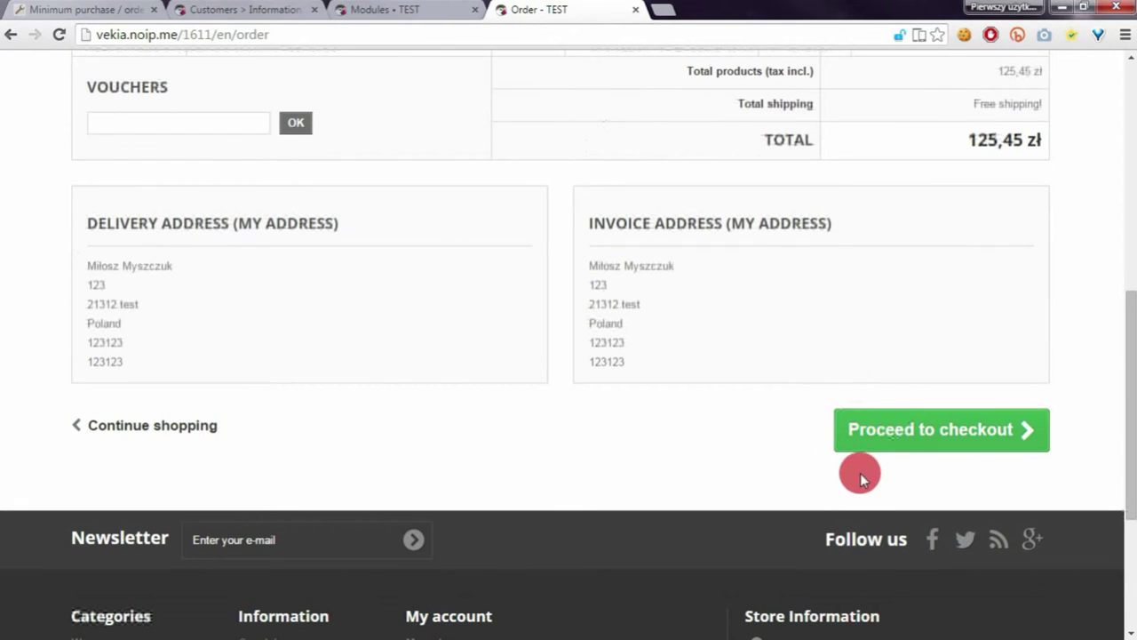
left_click(948, 448)
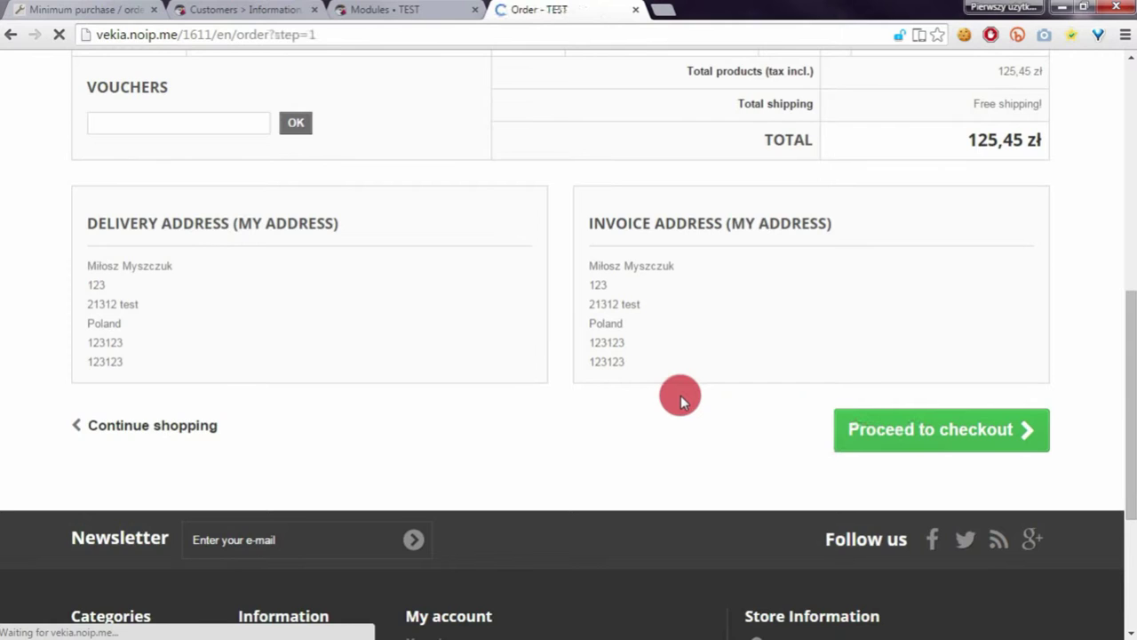
scroll(686, 395, "down", 5)
scroll(706, 437, "up", 5)
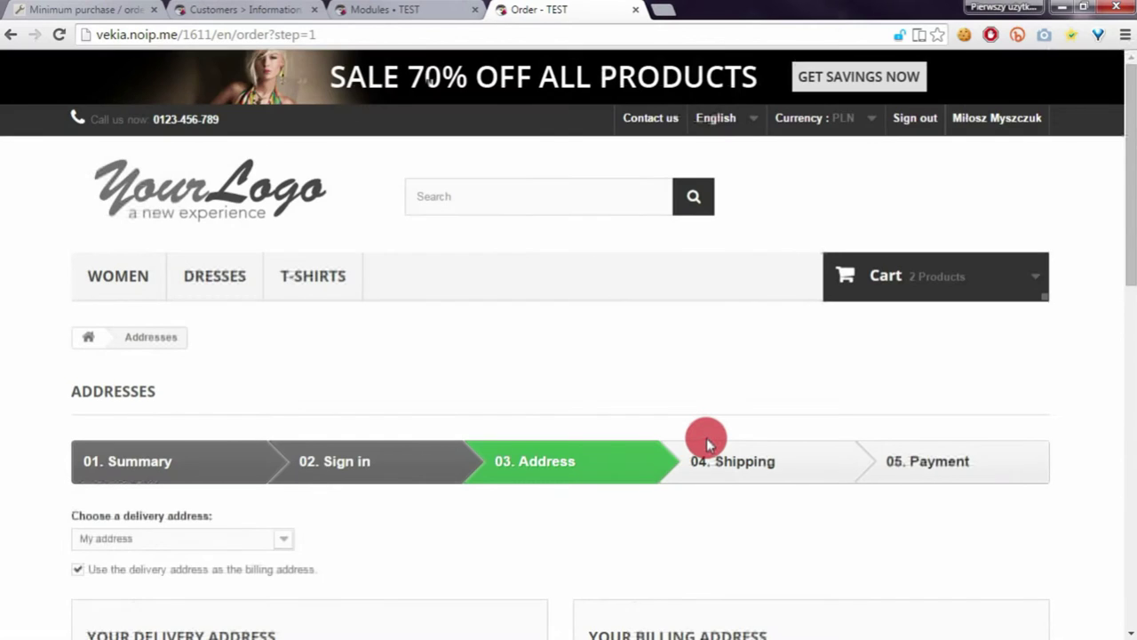
scroll(711, 436, "down", 7)
scroll(702, 441, "up", 1)
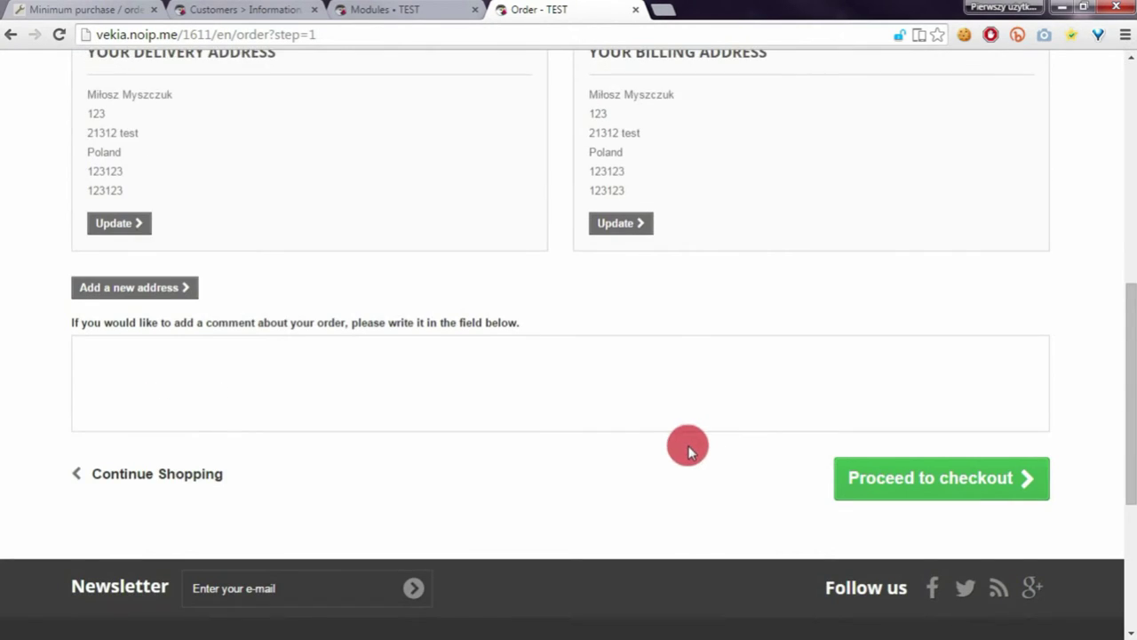
scroll(685, 447, "down", 1)
left_click(166, 399)
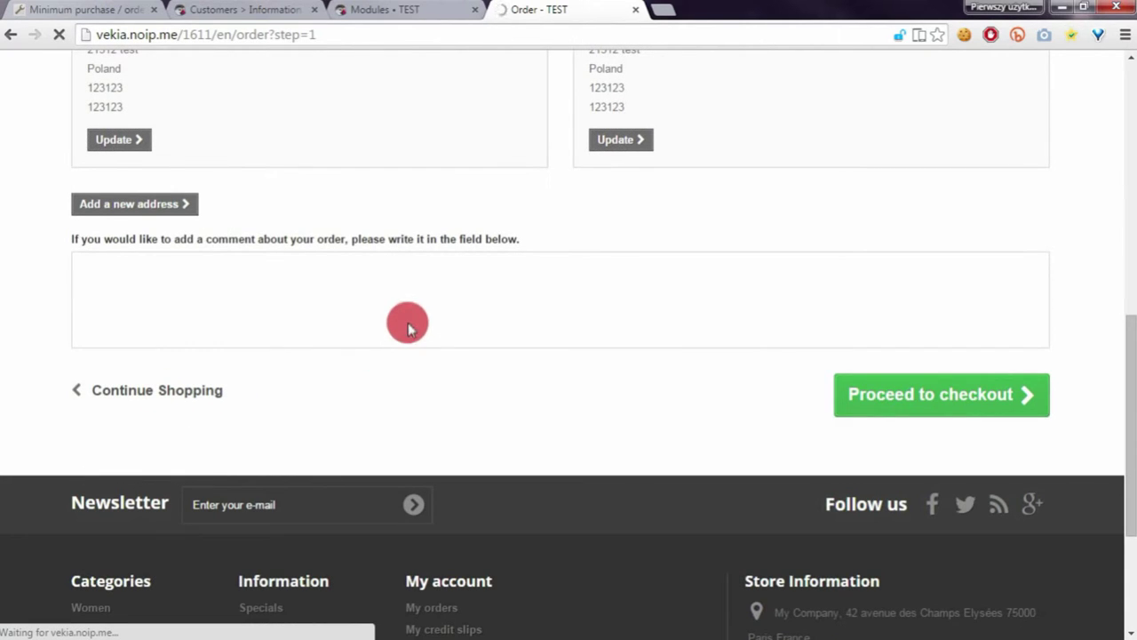
scroll(462, 298, "down", 3)
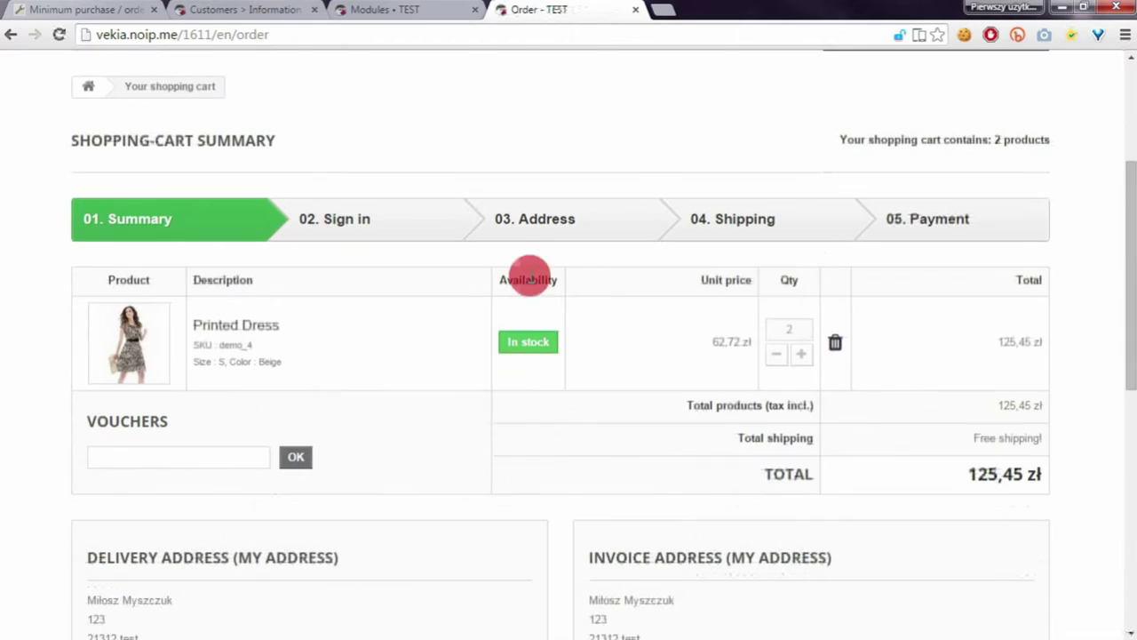
- Drop the Printed Dress quantity to 1 and retry checkout, getting the 100,00 zł minimum error
left_click(774, 360)
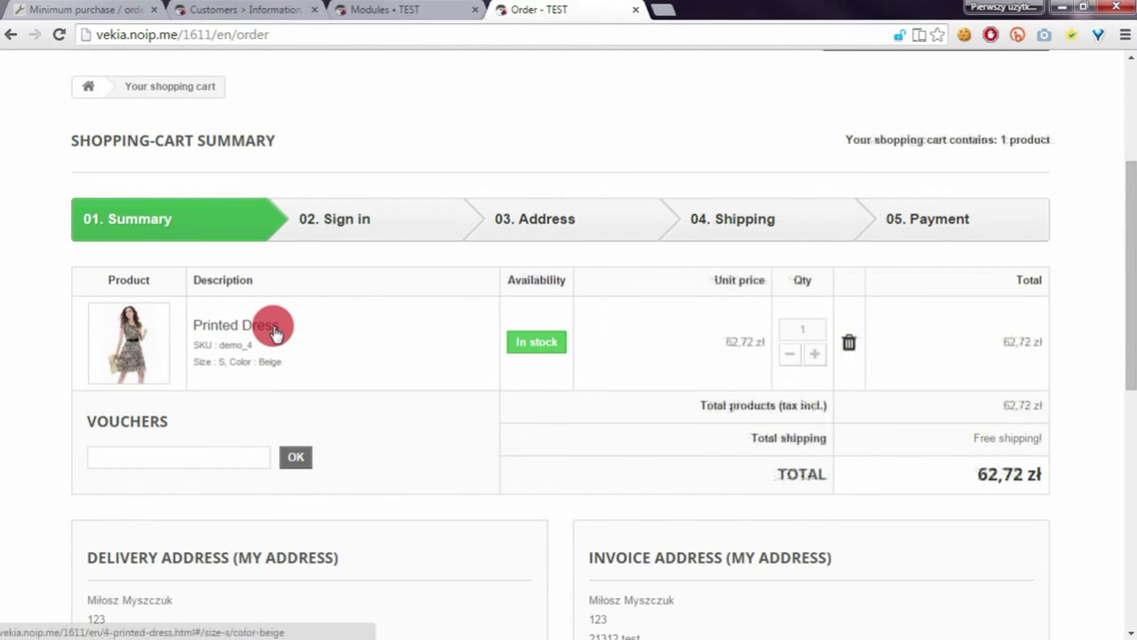
scroll(528, 304, "down", 4)
left_click(957, 444)
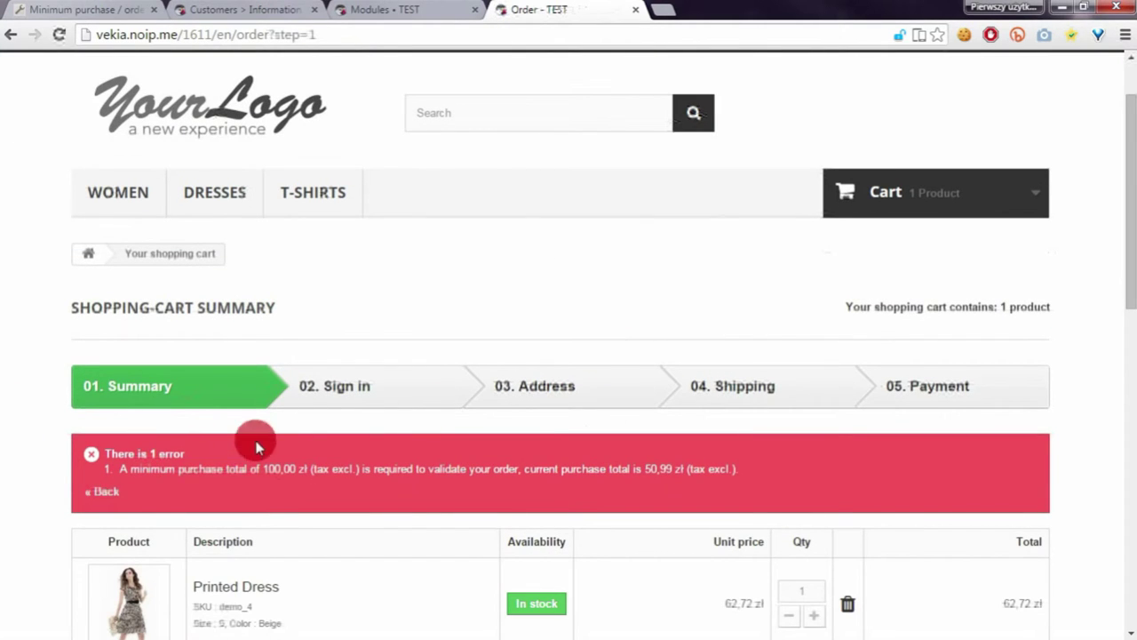
left_click_drag(119, 468, 821, 477)
left_click(699, 467)
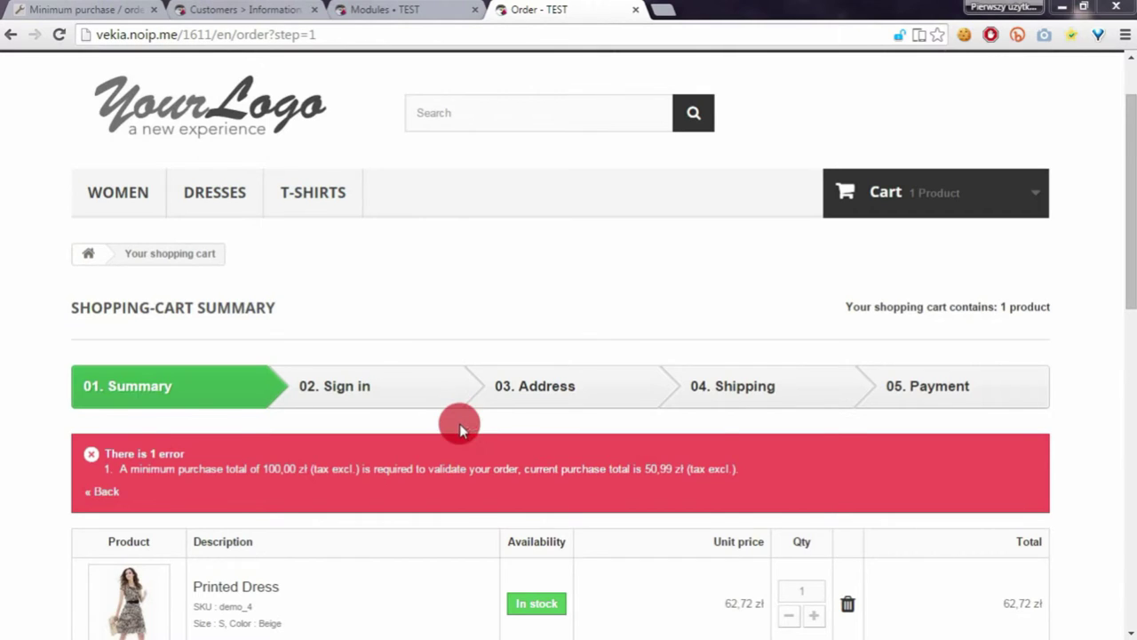
scroll(459, 423, "down", 2)
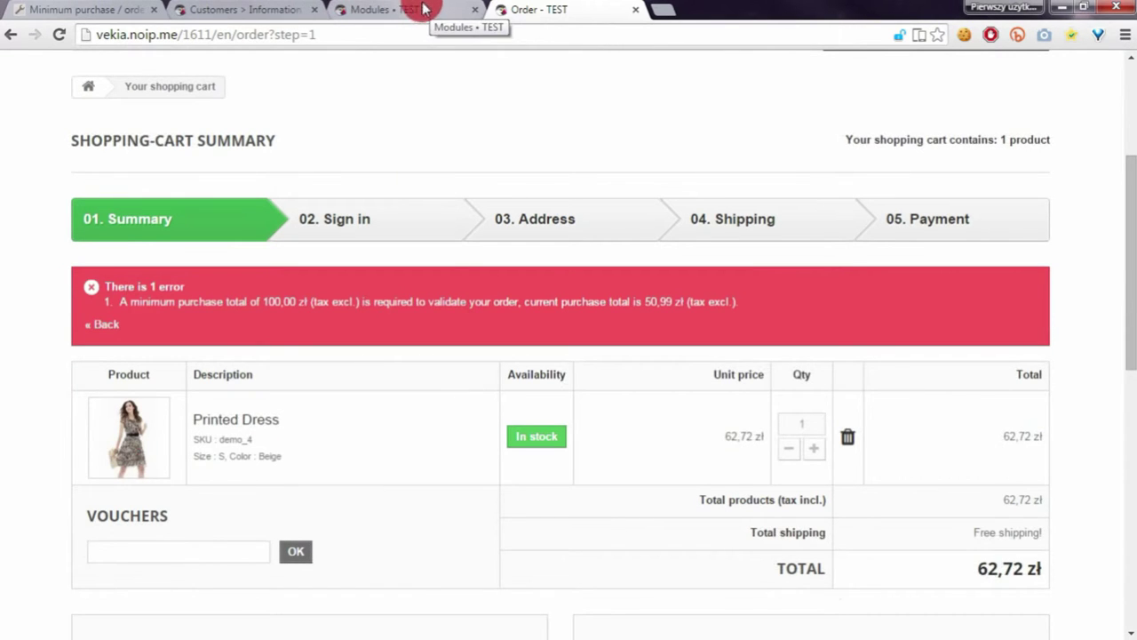
- Add the customer to the wholesaler group, save, and check the wholesaler minimum of 1000
left_click(252, 9)
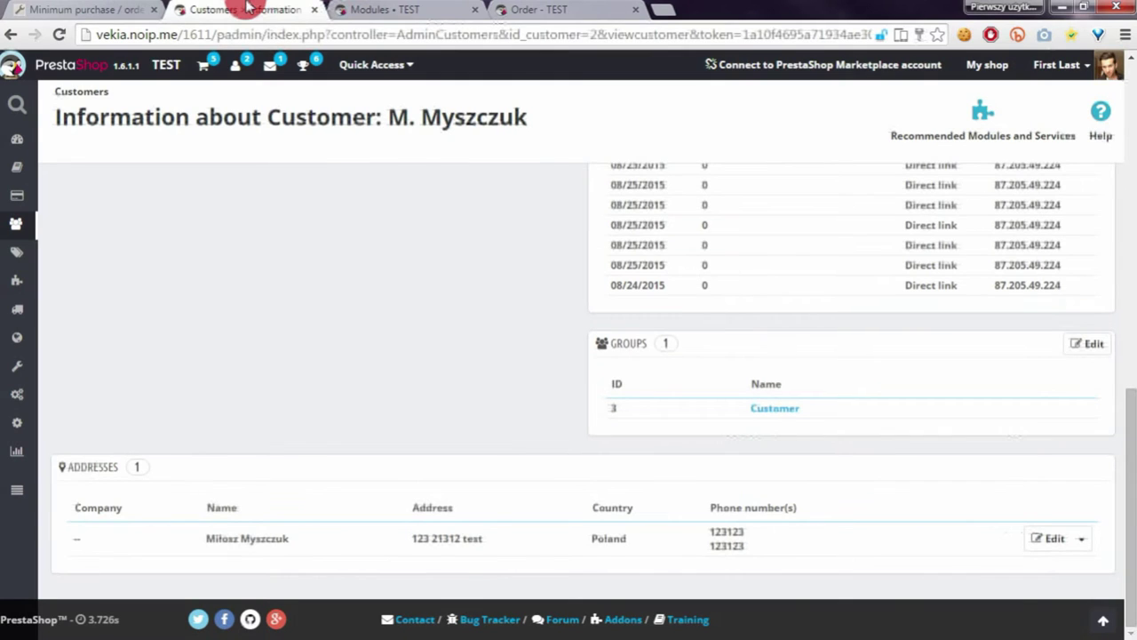
left_click(1086, 341)
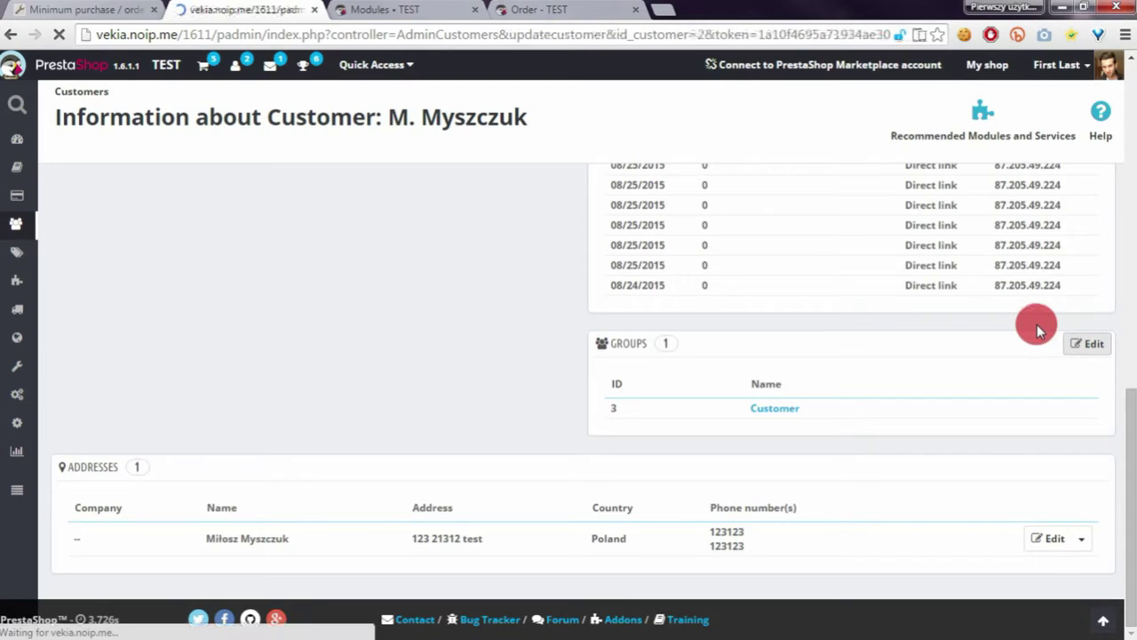
scroll(683, 343, "down", 2)
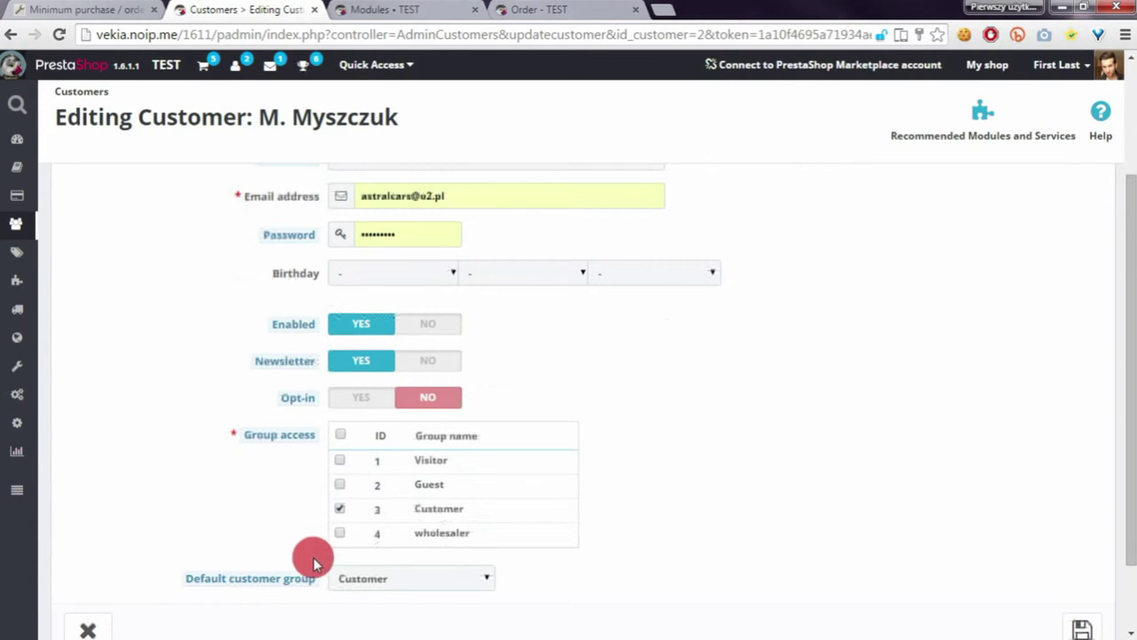
left_click(328, 539)
scroll(699, 503, "down", 1)
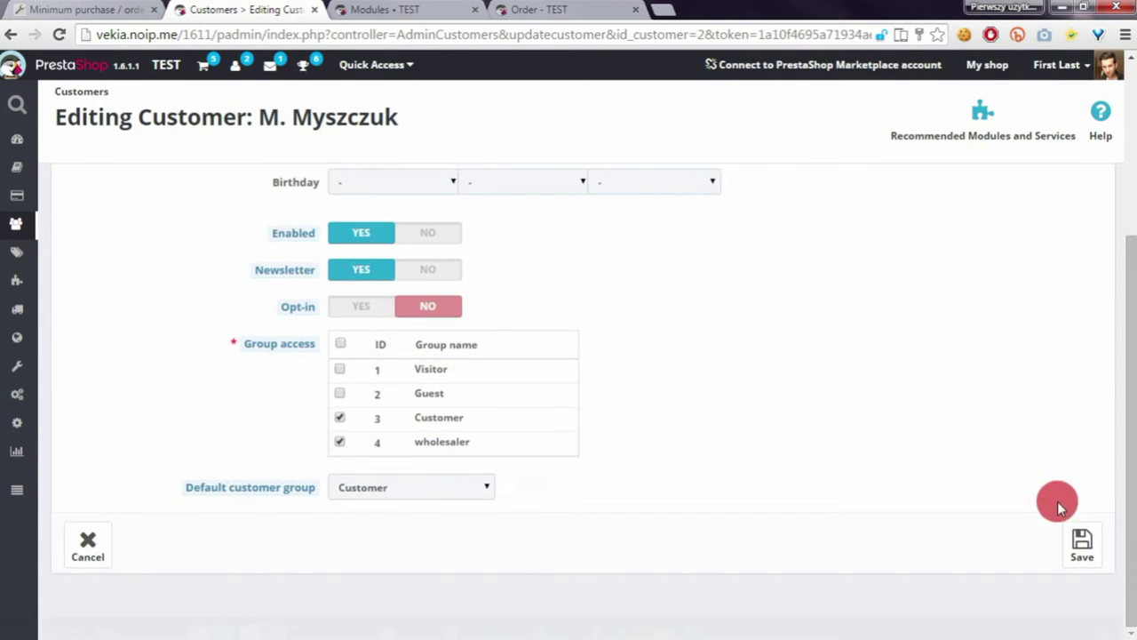
left_click(1066, 528)
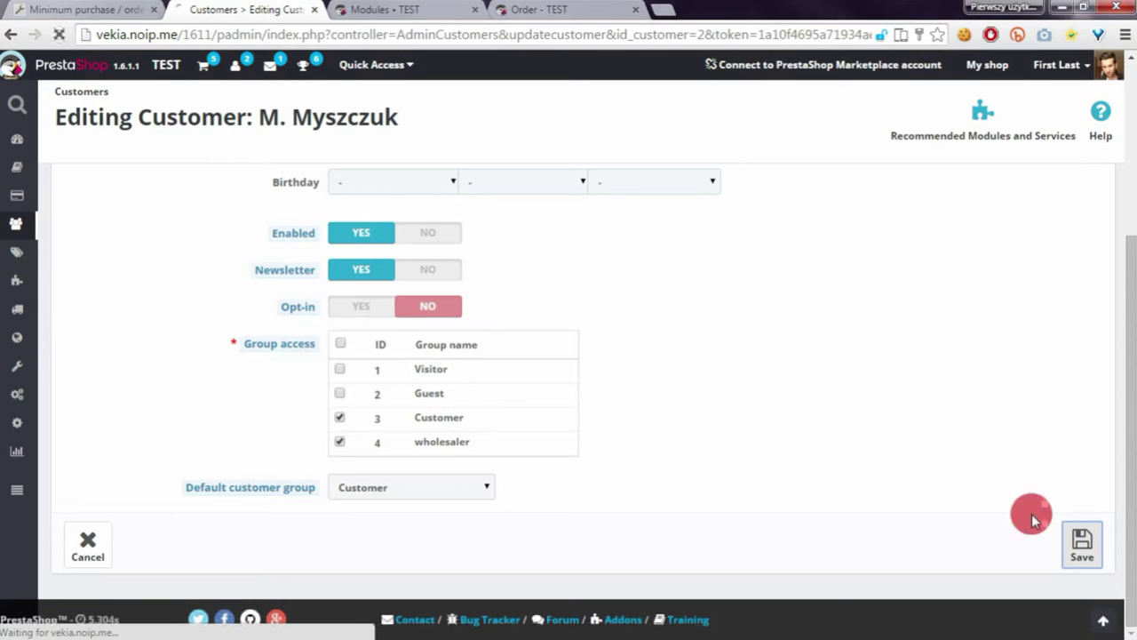
left_click(387, 9)
left_click_drag(471, 364, 436, 366)
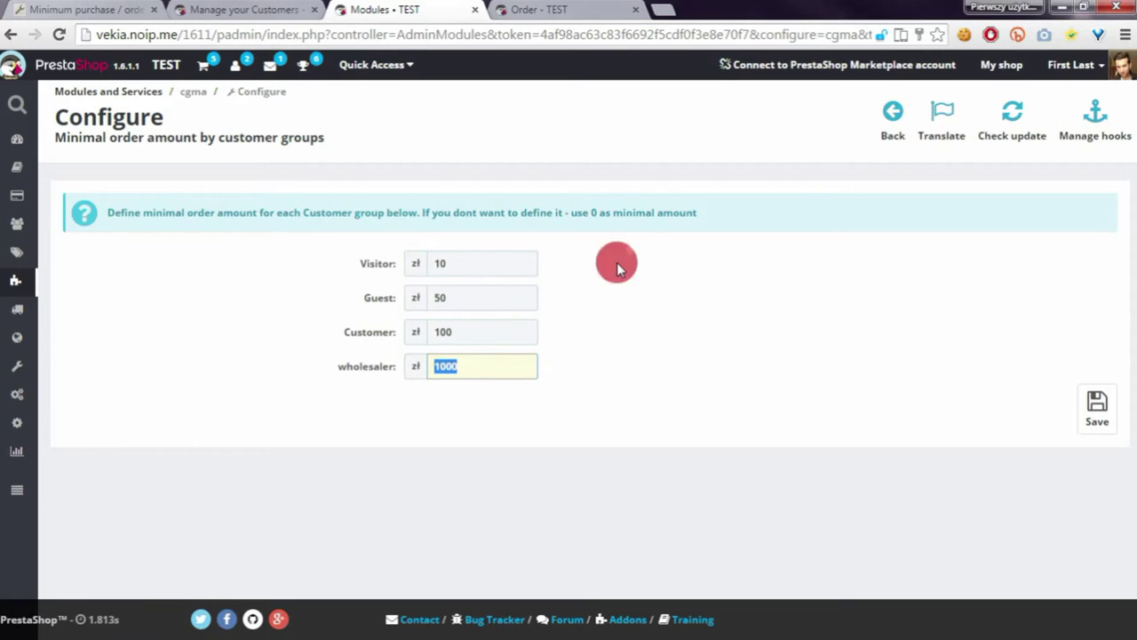
- Raise the Printed Dress quantity to 2 and check the 125,45 zł cart total
left_click(546, 9)
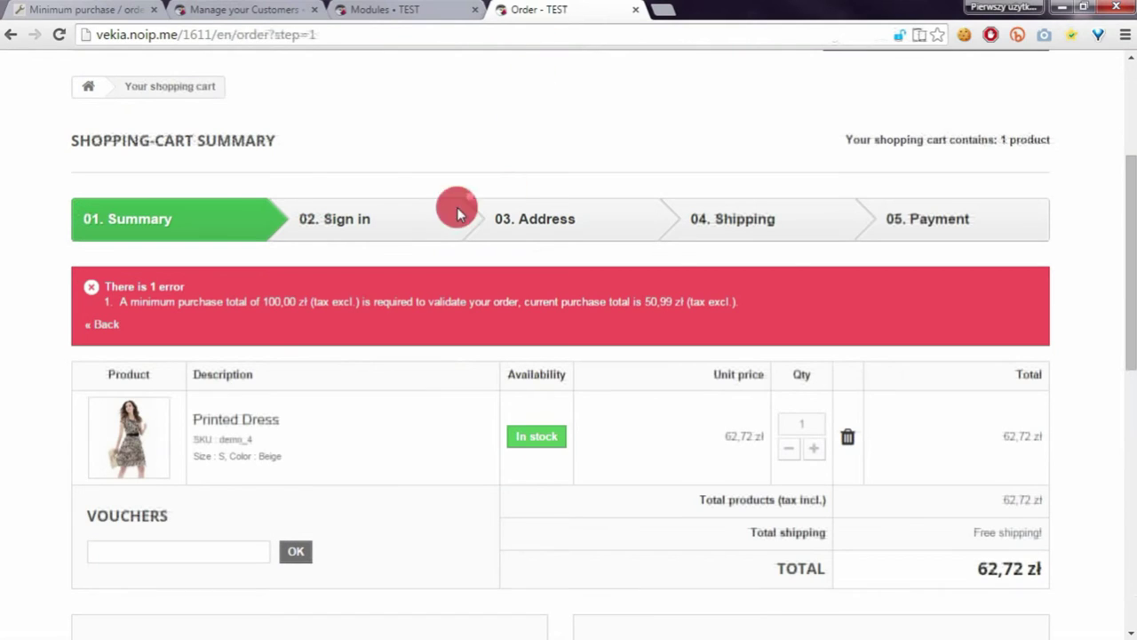
left_click(813, 448)
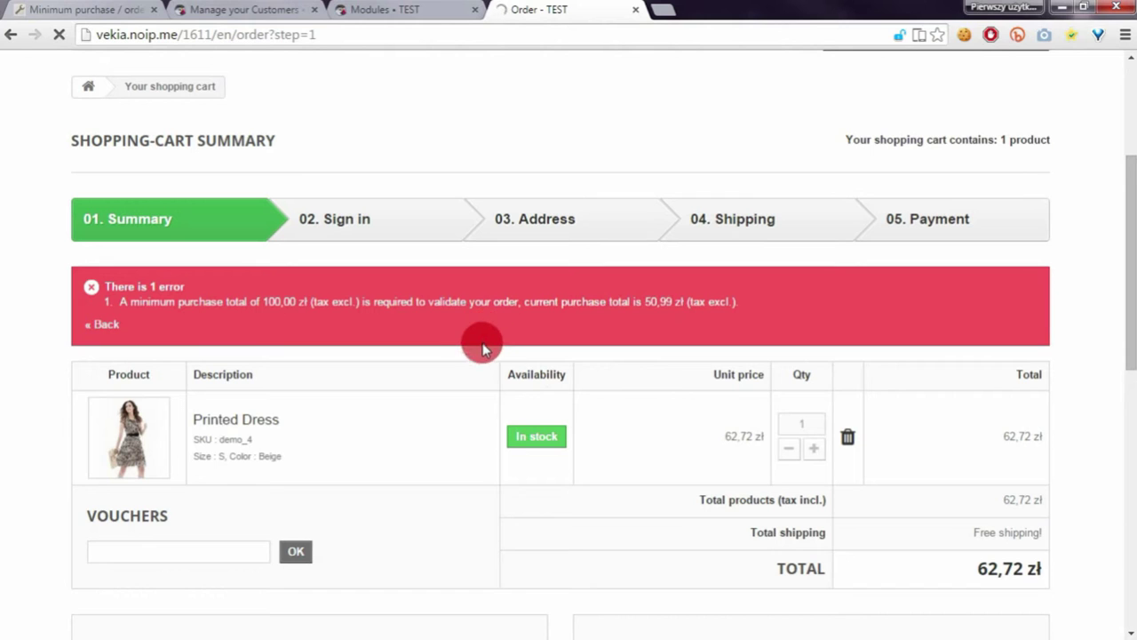
scroll(475, 319, "down", 6)
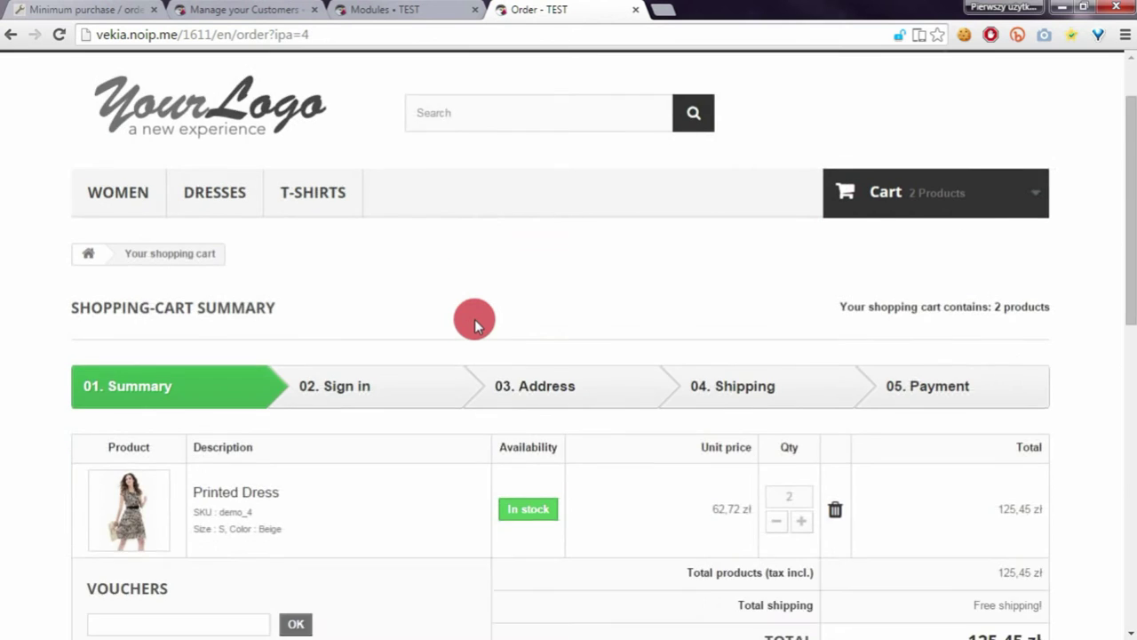
scroll(579, 300, "up", 2)
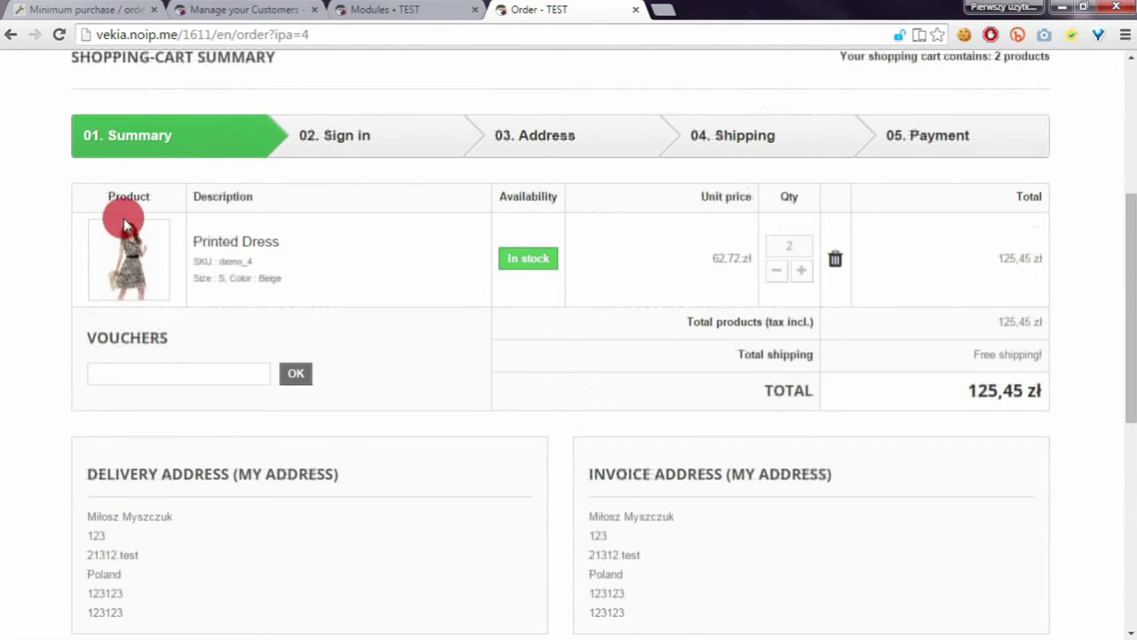
left_click_drag(977, 390, 1037, 391)
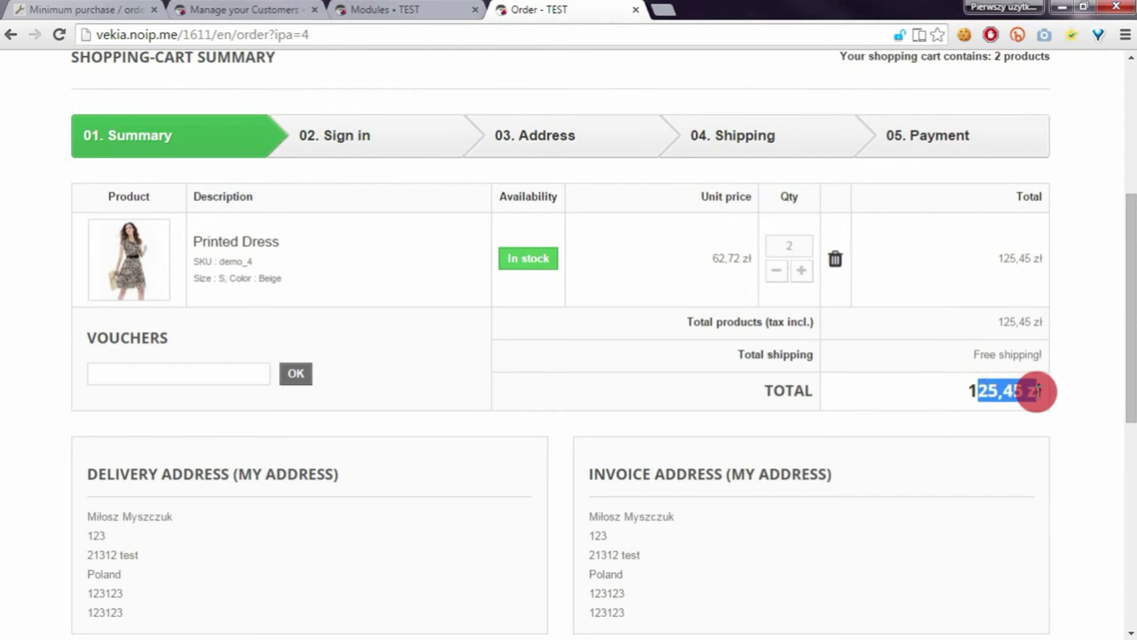
left_click(1043, 390)
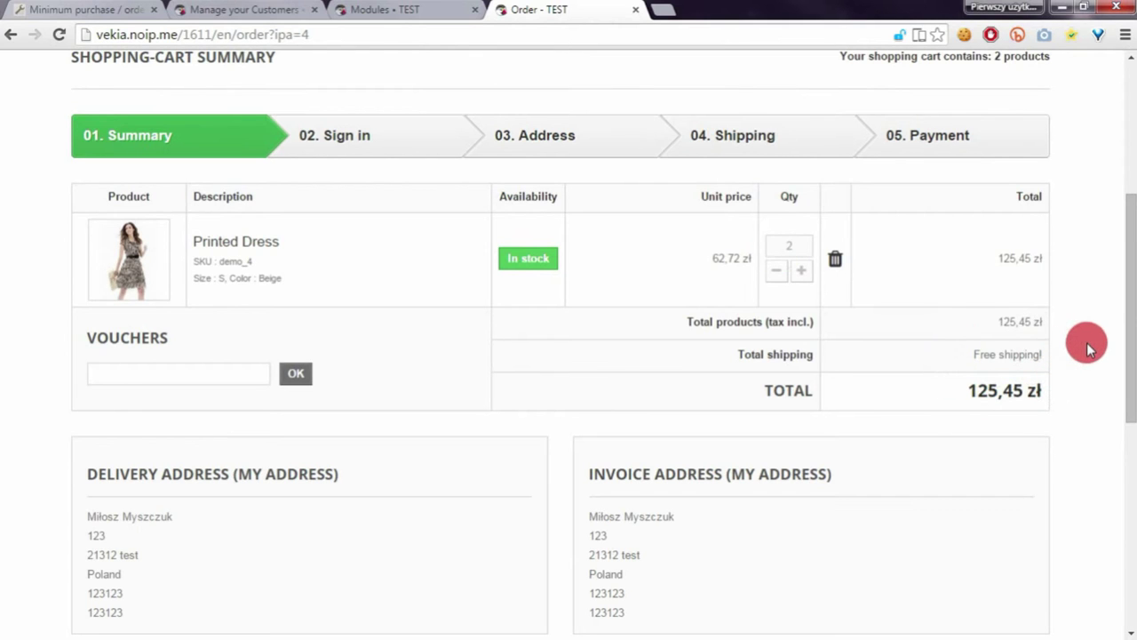
scroll(1097, 344, "up", 3)
scroll(1097, 344, "down", 5)
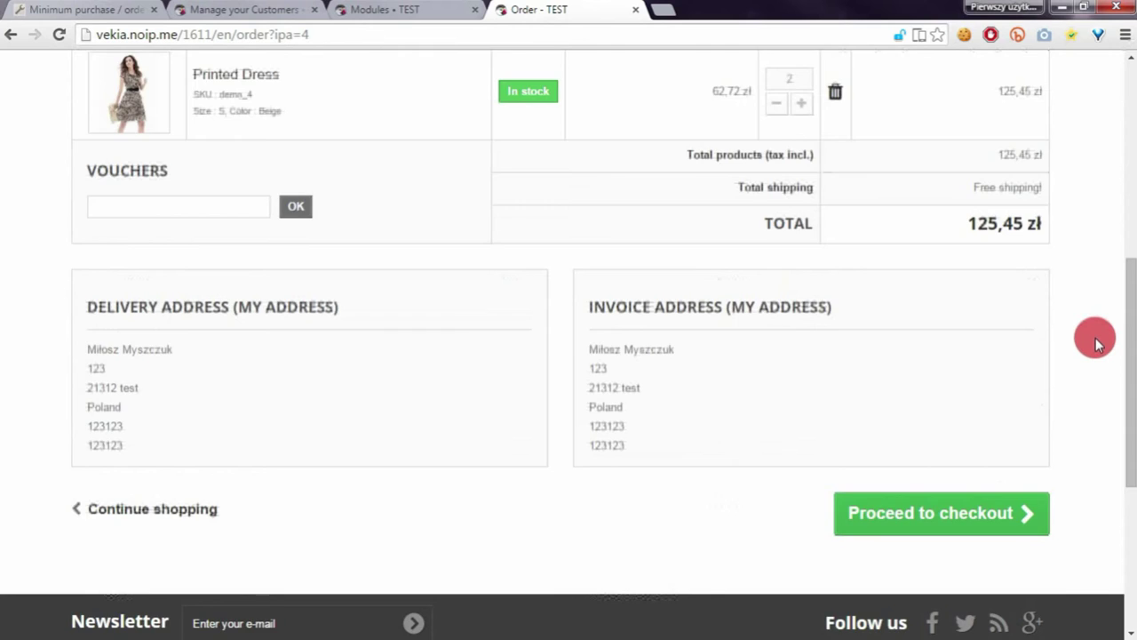
scroll(1097, 343, "up", 4)
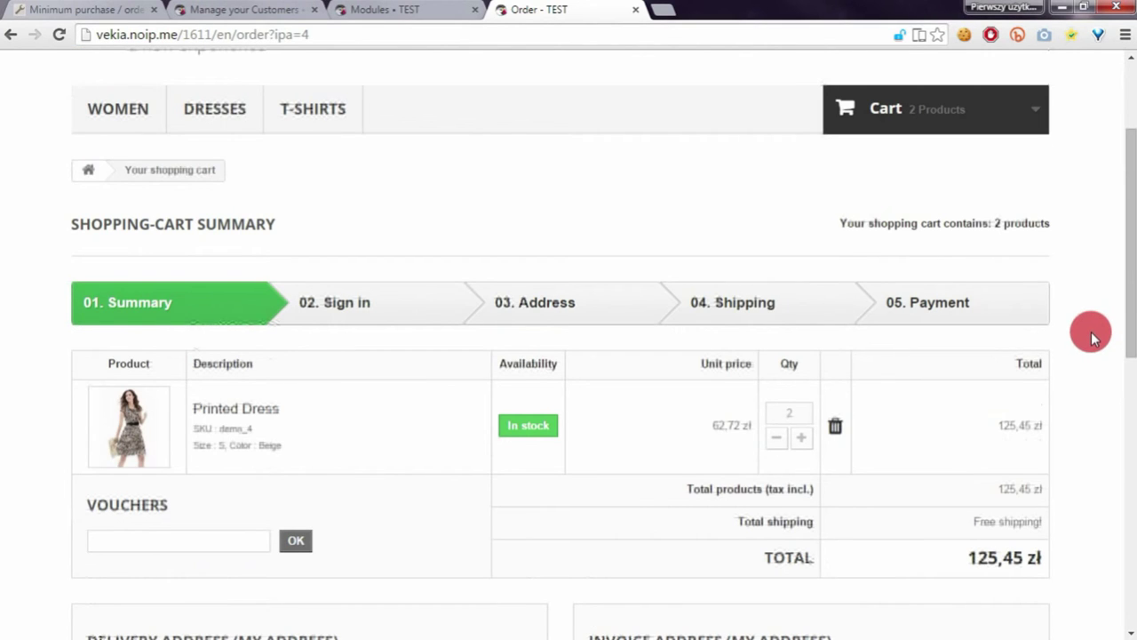
scroll(1097, 343, "down", 2)
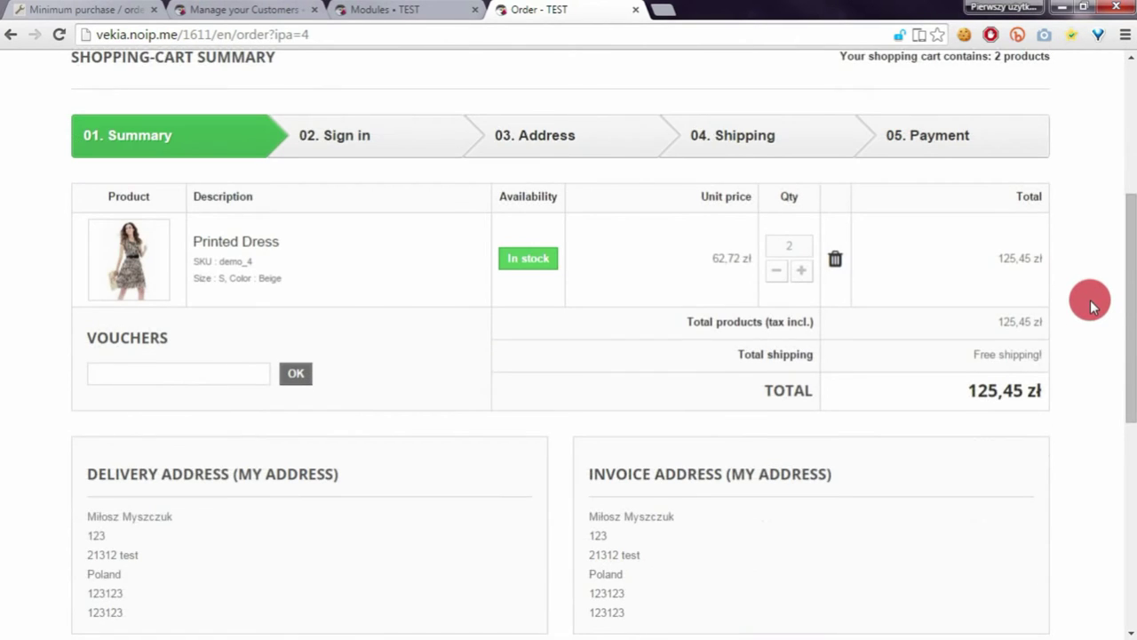
scroll(1090, 300, "down", 3)
scroll(1090, 300, "up", 3)
scroll(1061, 346, "down", 6)
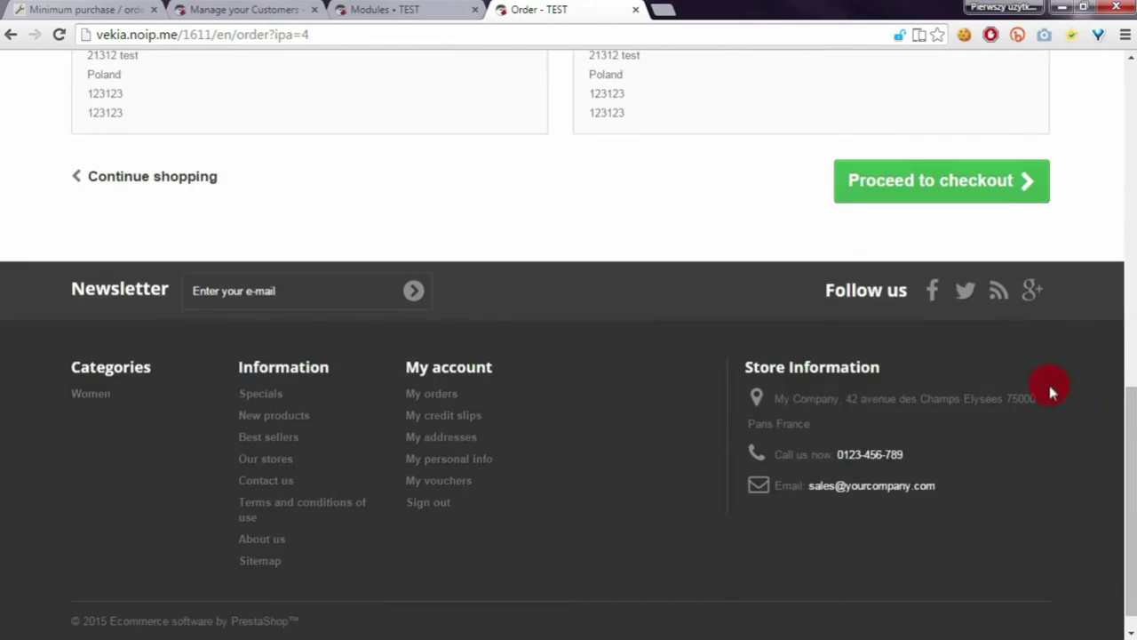
scroll(1048, 388, "up", 2)
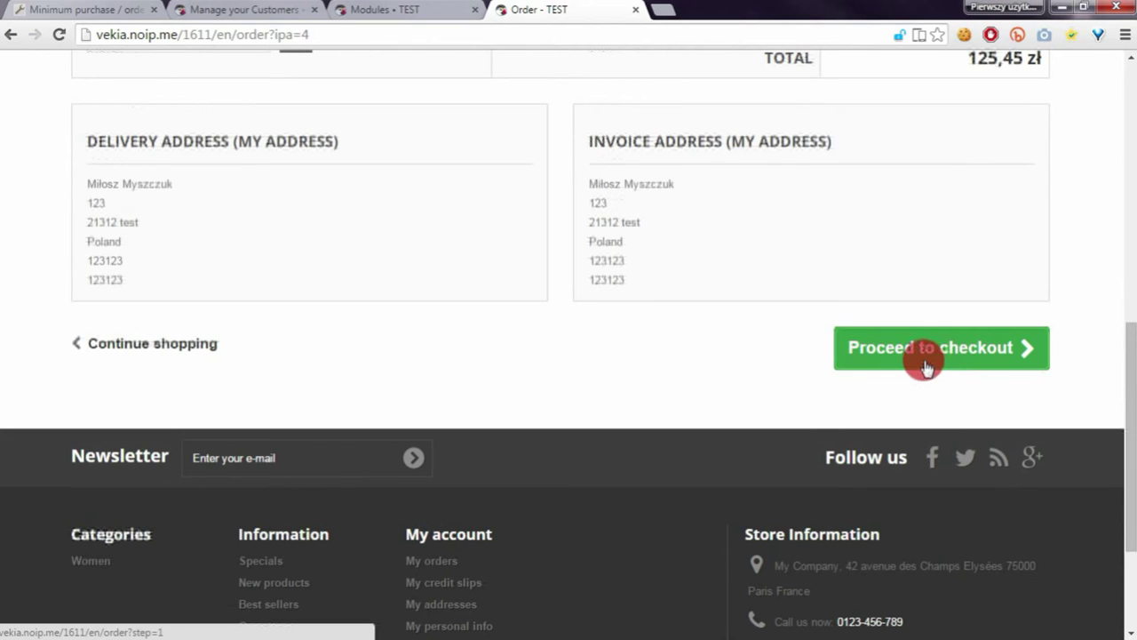
- Retry checkout, hitting the 1 000,00 zł minimum purchase error, then raise the quantity again
left_click(926, 365)
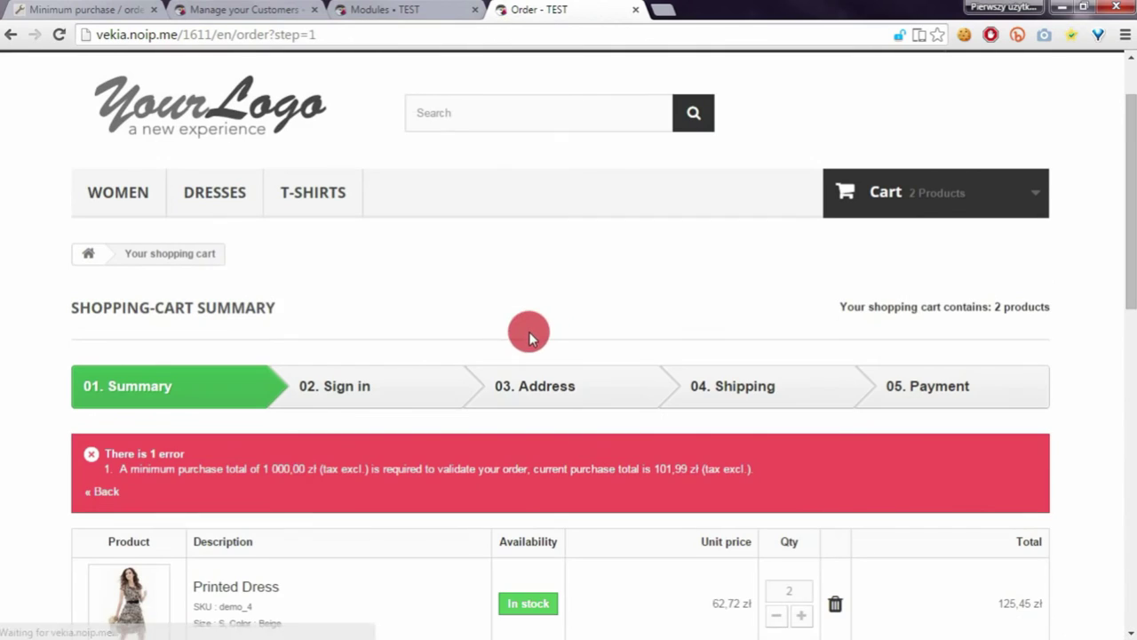
left_click_drag(263, 471, 296, 469)
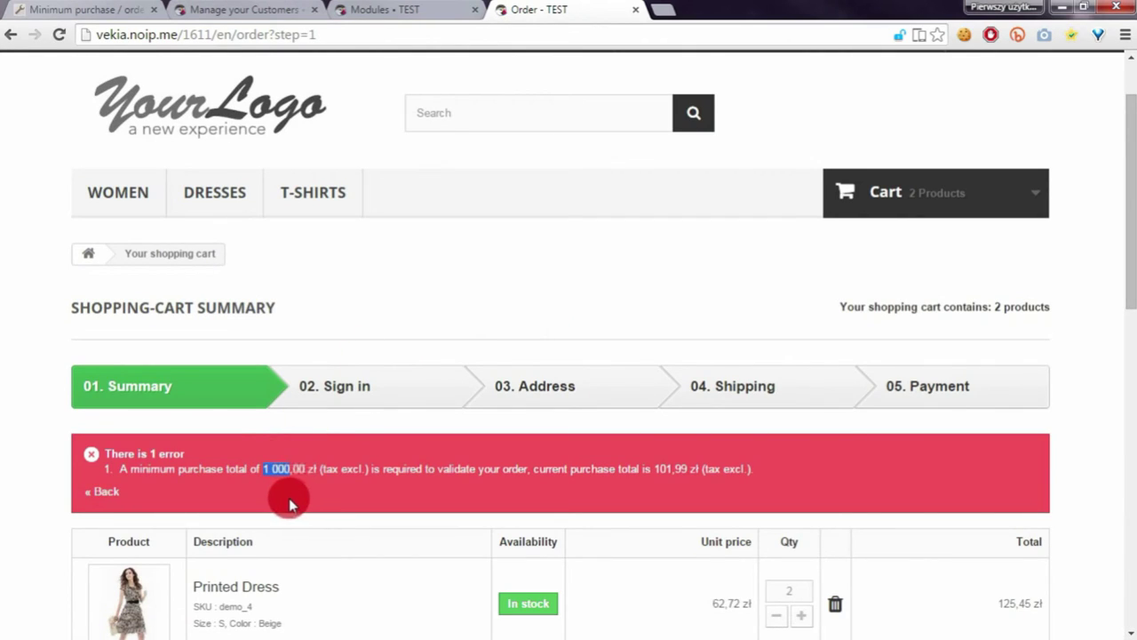
left_click(291, 493)
scroll(356, 471, "down", 2)
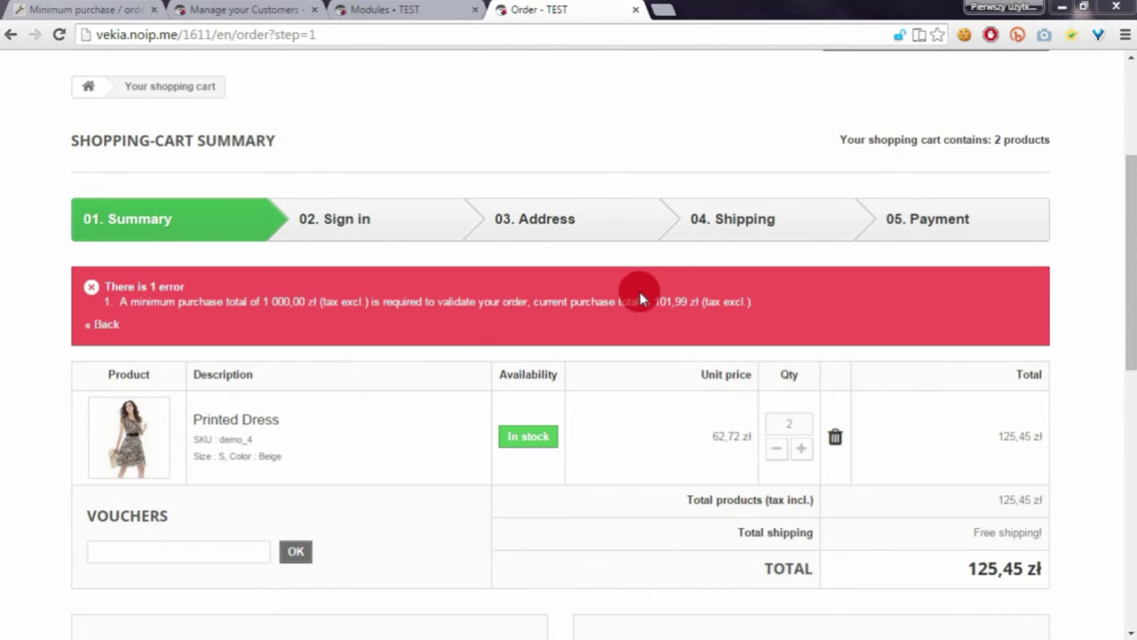
left_click(799, 448)
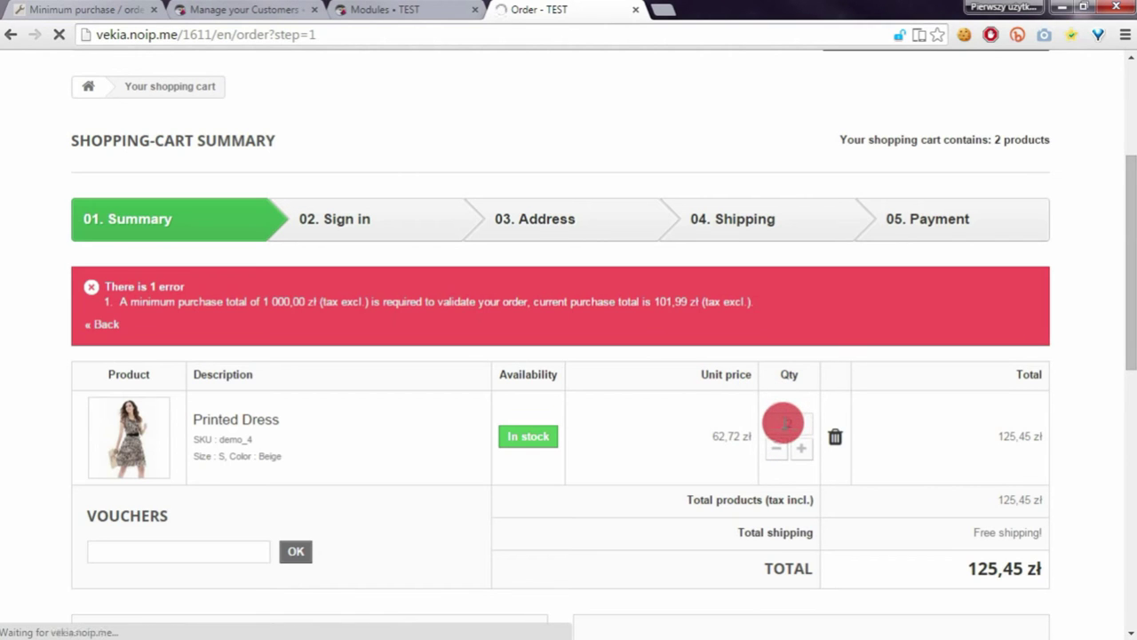
- Enter a Printed Dress quantity of 26 and confirm the 1 630,79 zł cart total
scroll(790, 409, "down", 2)
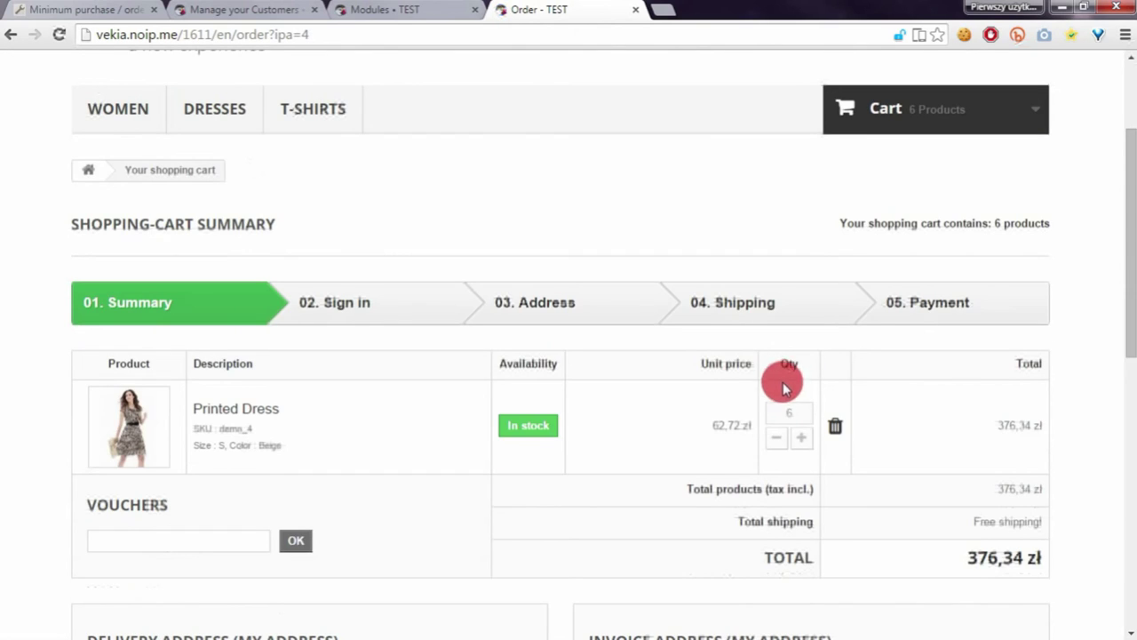
type("266")
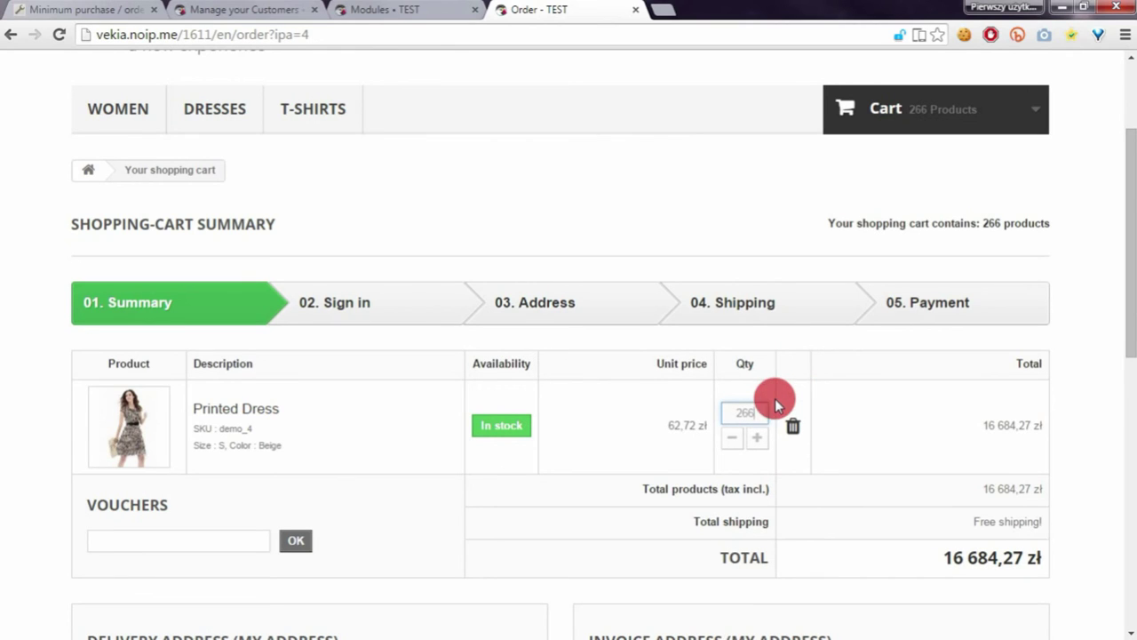
key("BackSpace")
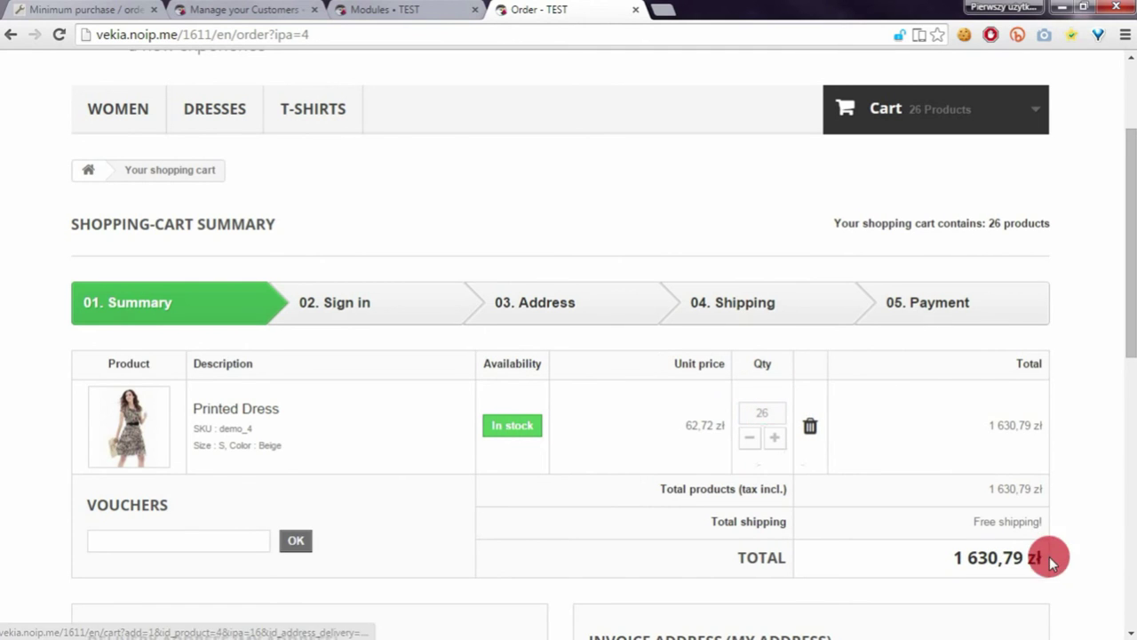
scroll(995, 562, "down", 4)
scroll(973, 523, "up", 2)
scroll(966, 514, "down", 2)
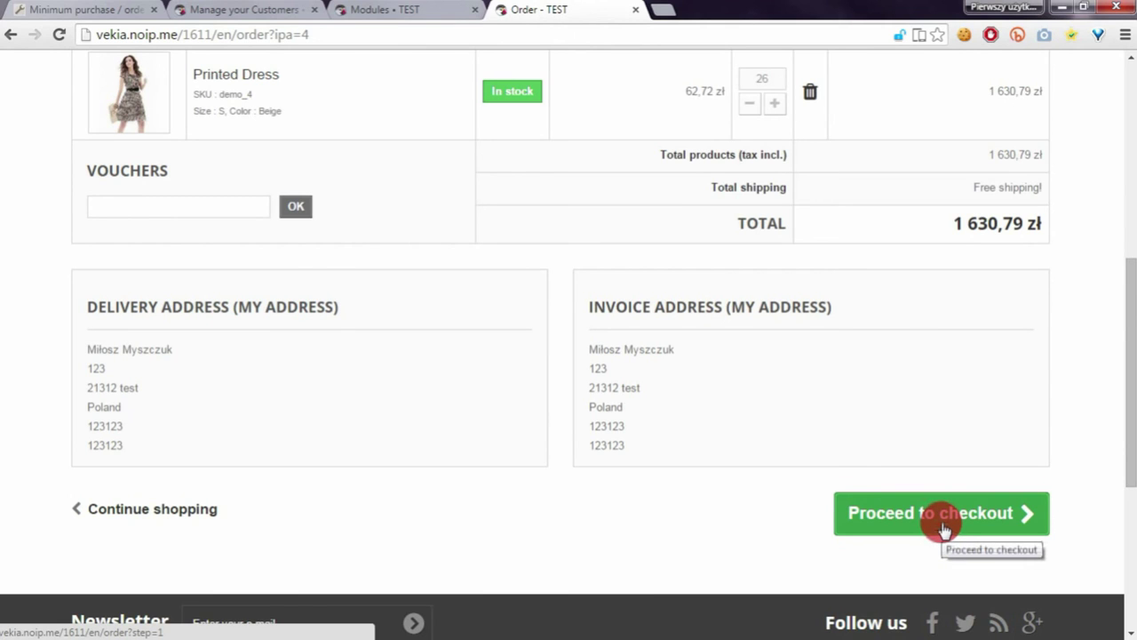
scroll(888, 497, "up", 4)
scroll(901, 487, "down", 1)
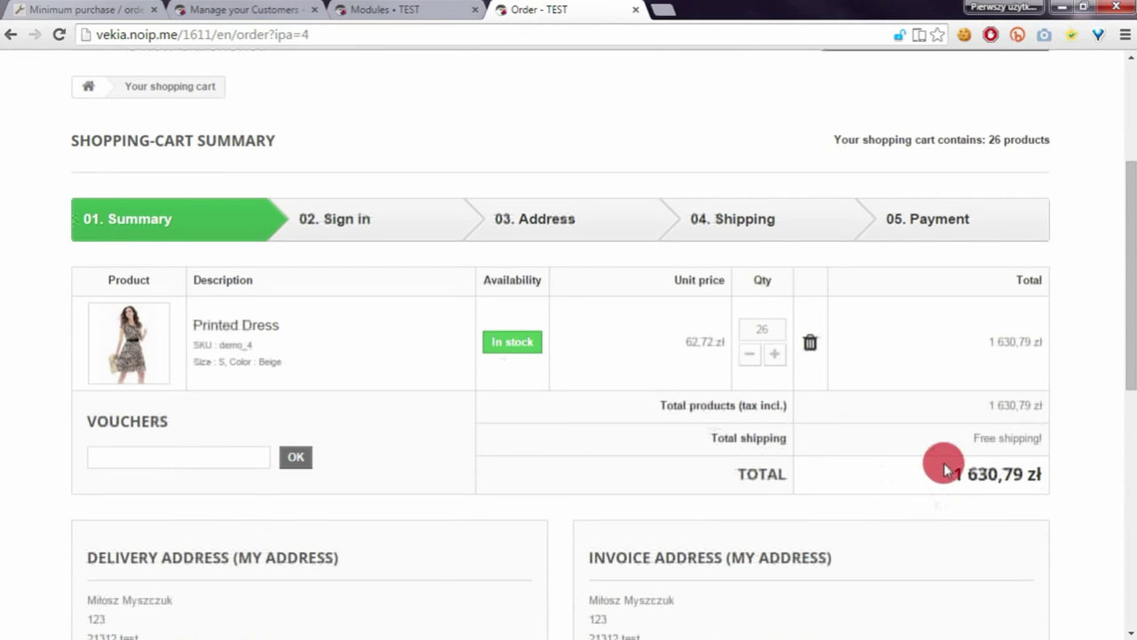
left_click_drag(944, 471, 1047, 480)
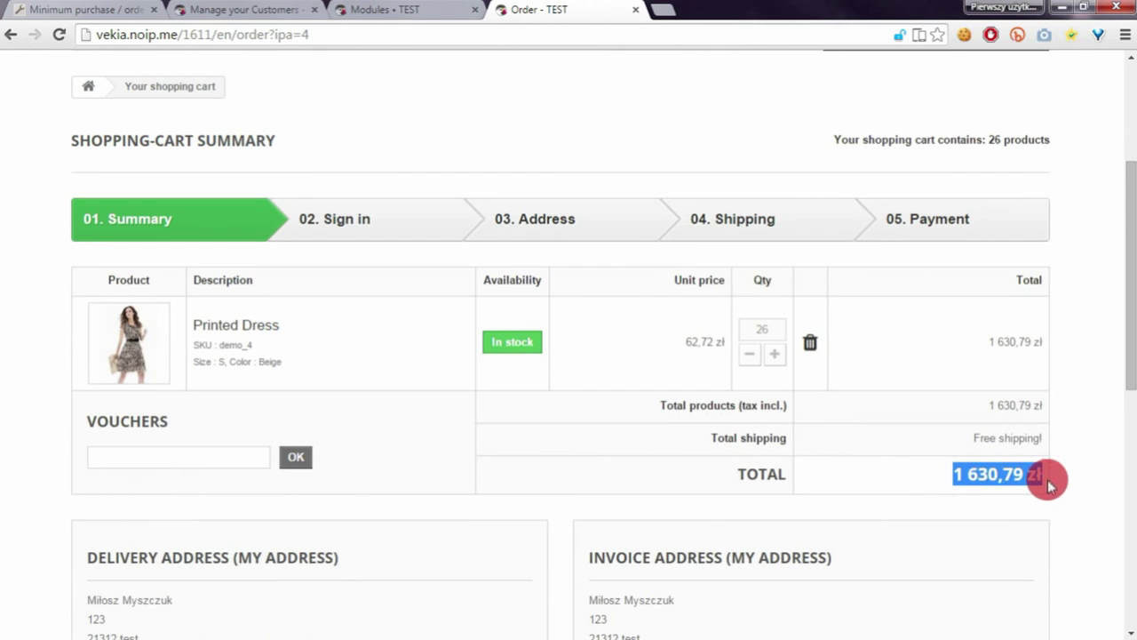
left_click(1084, 482)
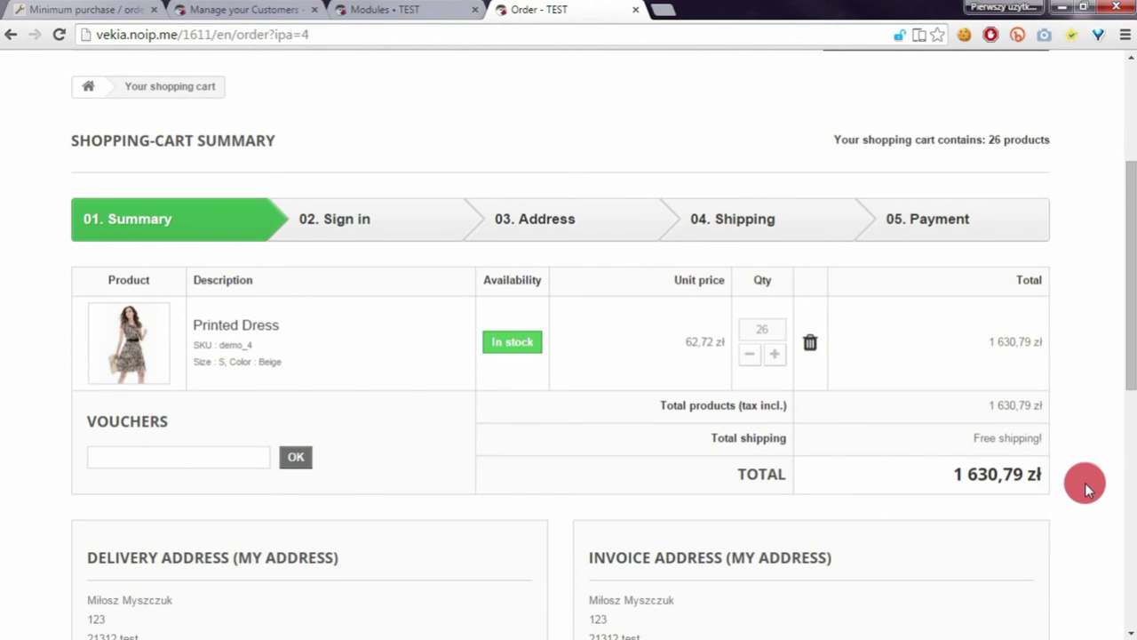
scroll(1081, 483, "down", 3)
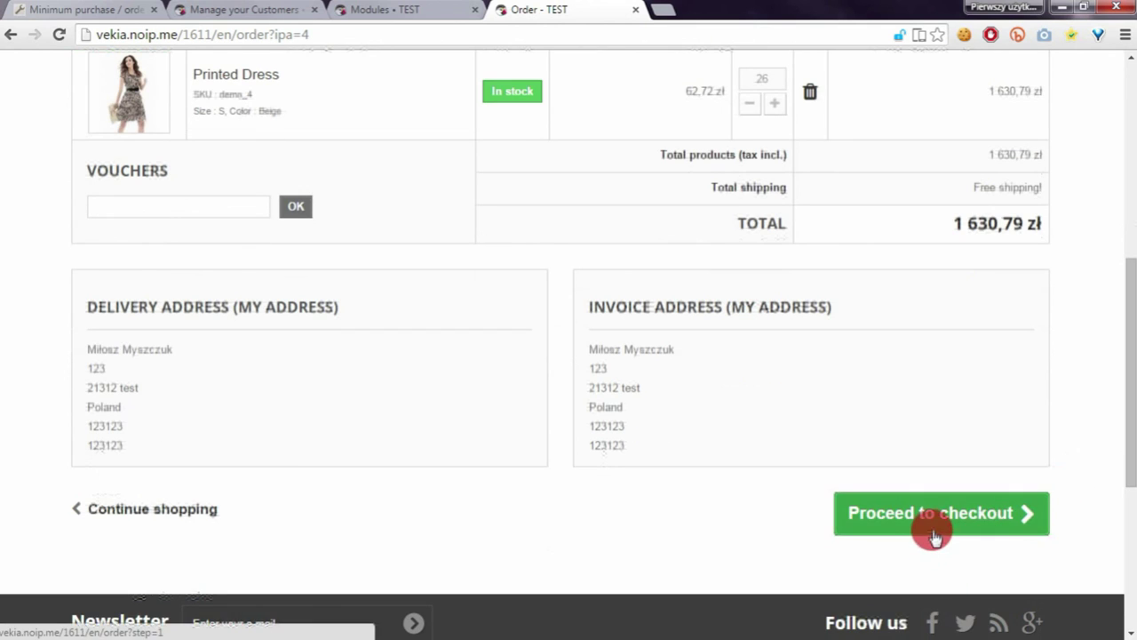